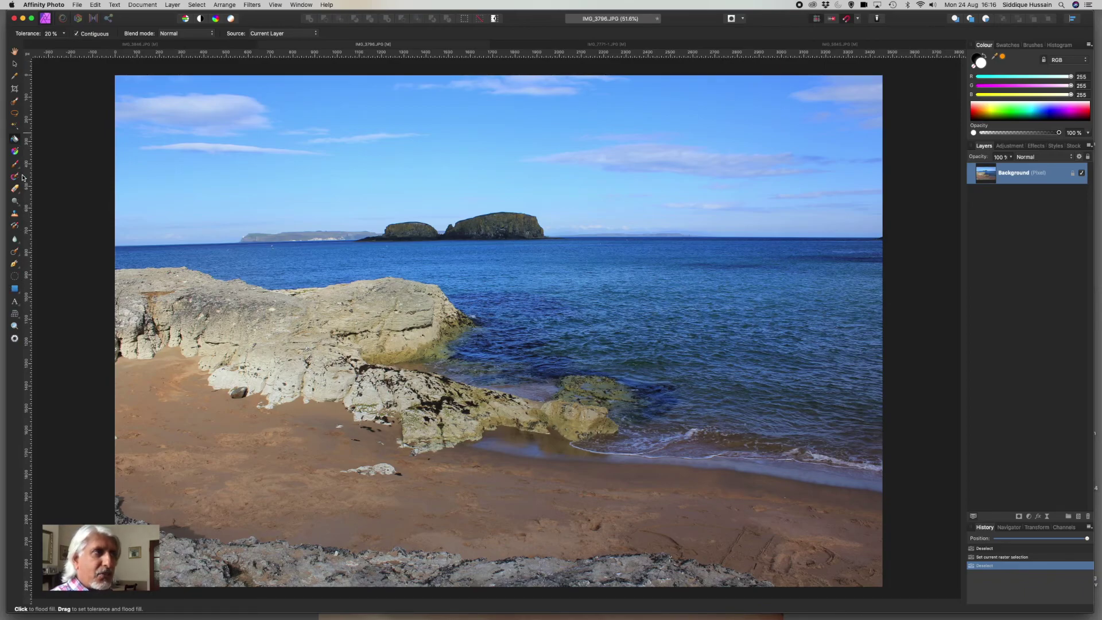
Look at the Selection Brush Tool and the Develop Persona for the beach photo, leaving the persona without developing.
left_click(16, 104)
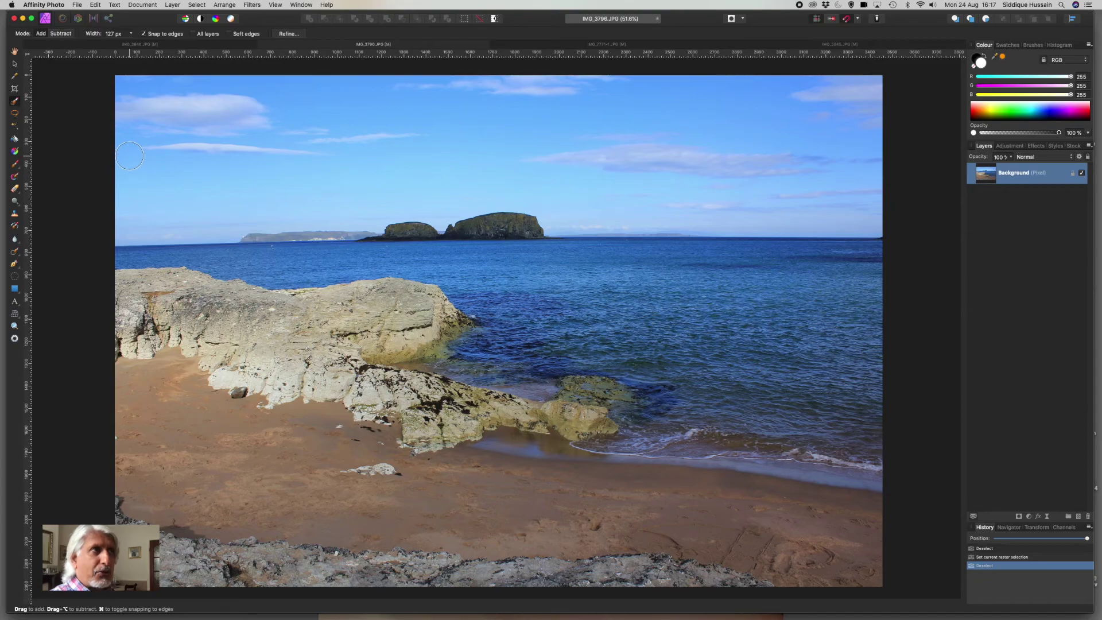
left_click(79, 20)
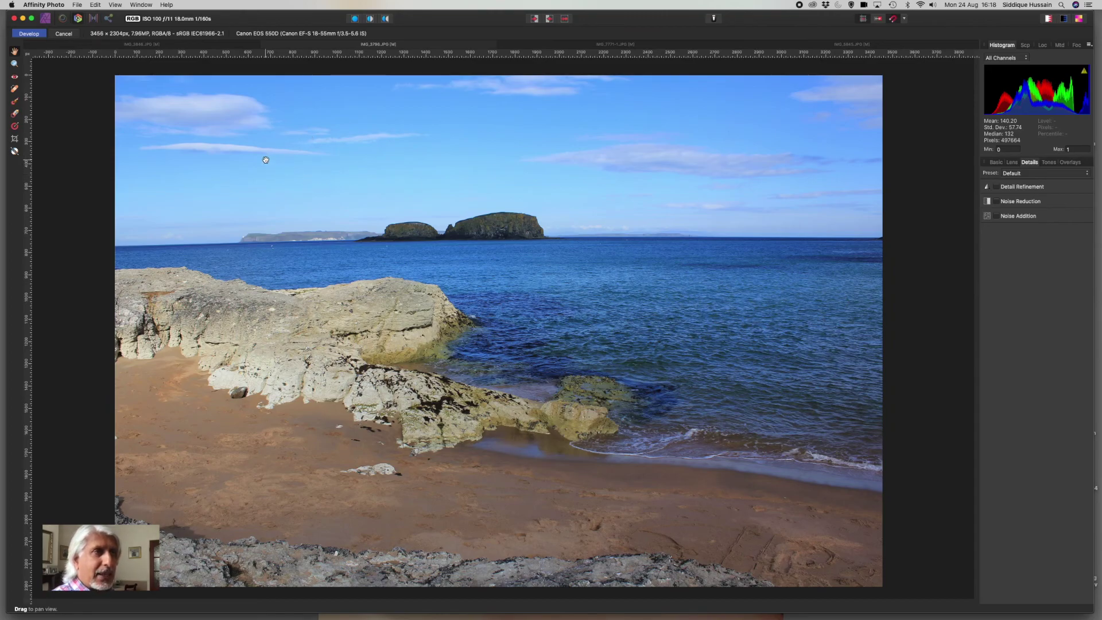
left_click(45, 19)
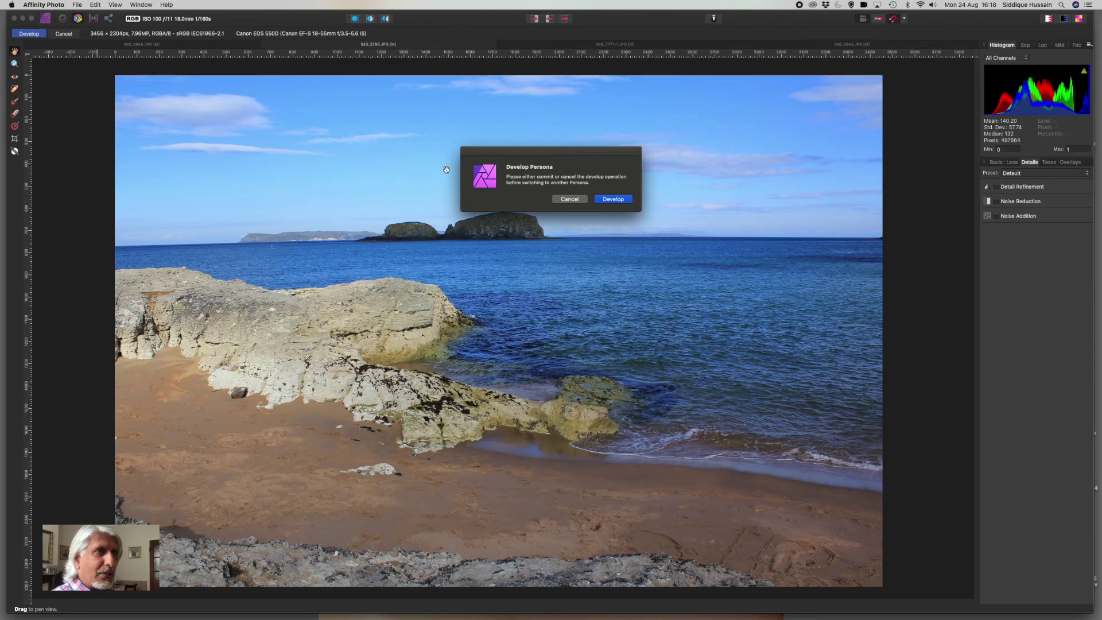
left_click(565, 200)
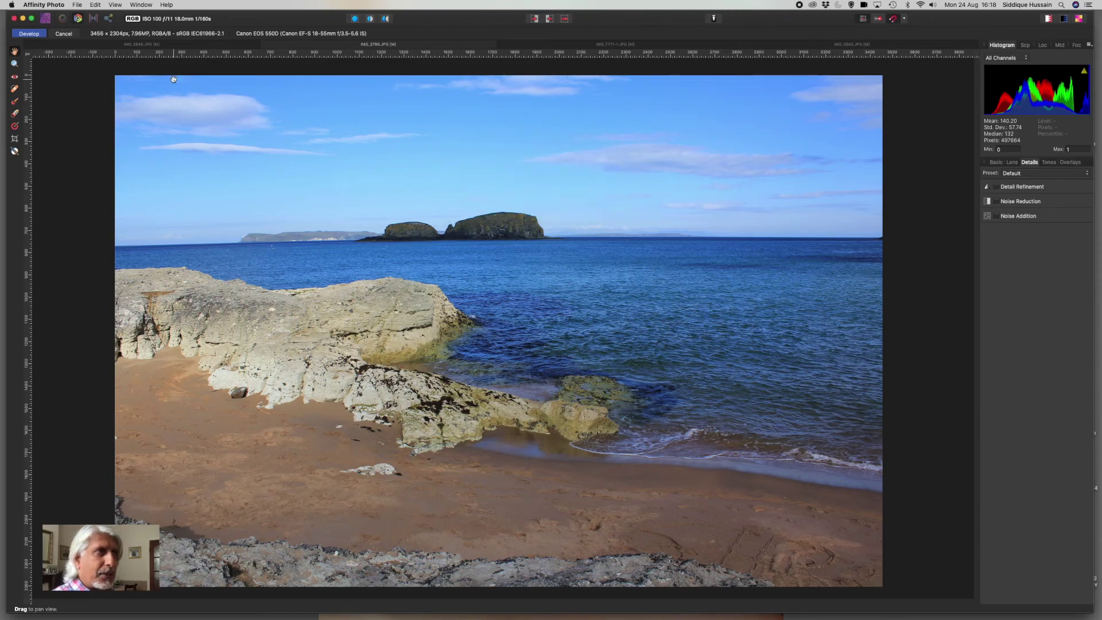
left_click(62, 35)
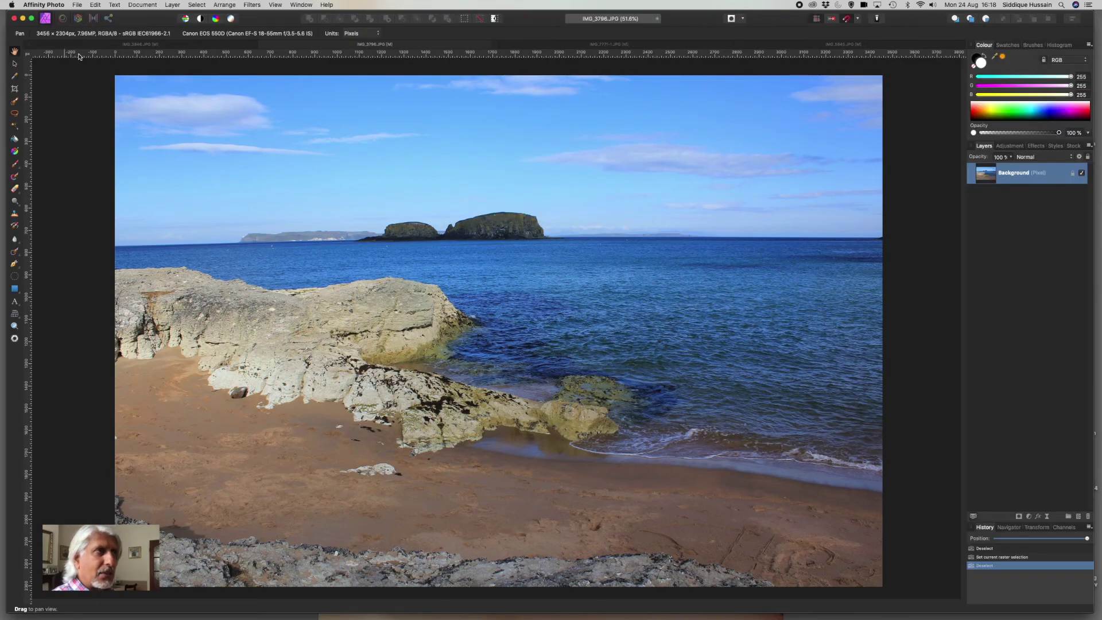
Try twirling the islands, the distant coastline and the shoreline rocks in the Liquify Persona, and discard the distortion.
left_click(63, 19)
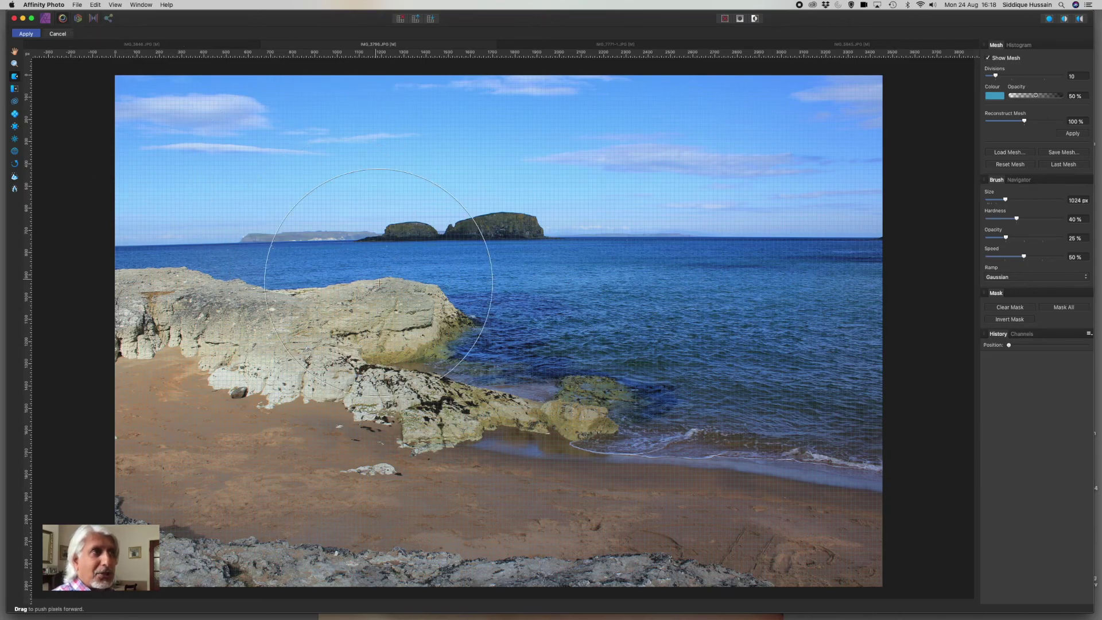
left_click(15, 102)
mouse_move(480, 246)
left_mouse_down()
mouse_move(504, 250)
mouse_move(429, 317)
left_mouse_up()
mouse_move(505, 218)
left_mouse_down()
mouse_move(487, 258)
mouse_move(453, 281)
left_mouse_up()
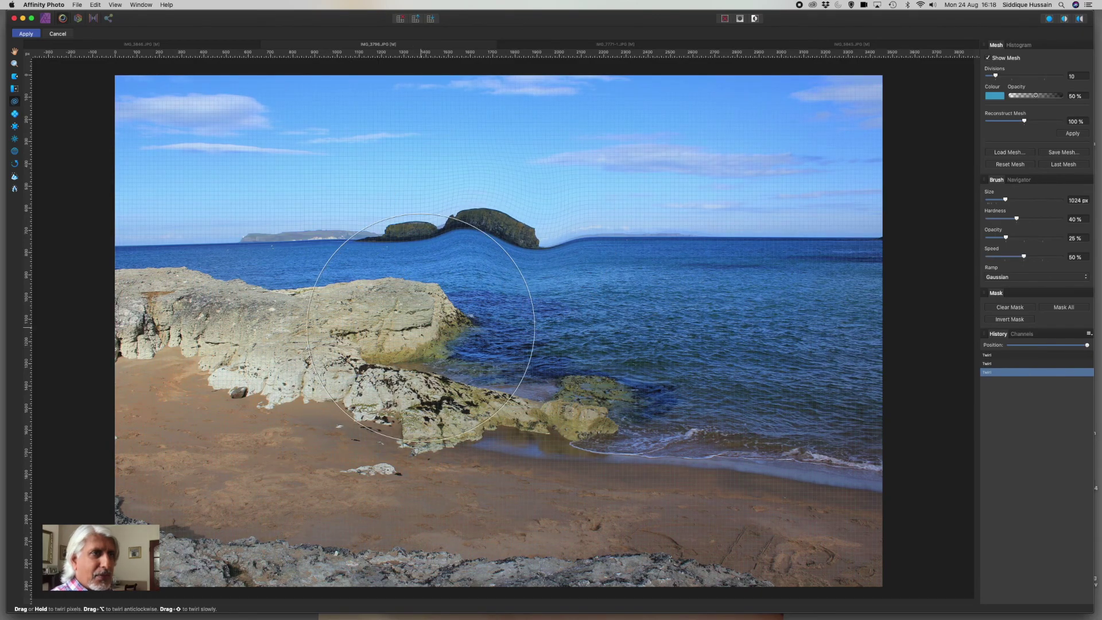
left_click_drag(597, 389, 597, 390)
left_click_drag(308, 236, 308, 235)
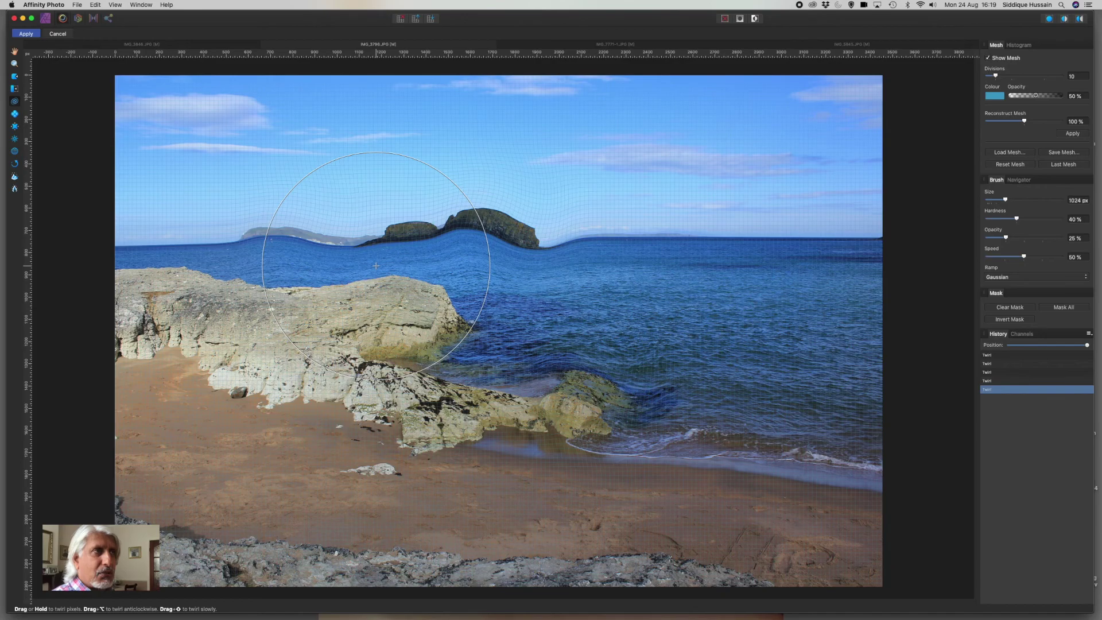
left_click(59, 35)
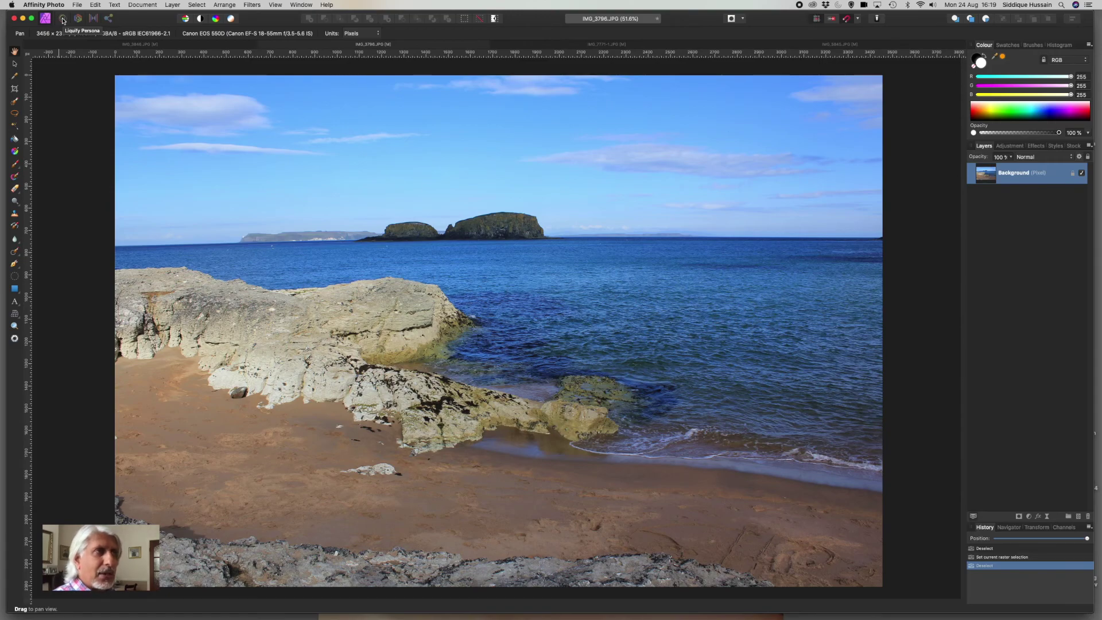
Try the Dramatic tone mapping preset with Local Contrast at 23%, and cancel the tone mapping.
left_click(94, 21)
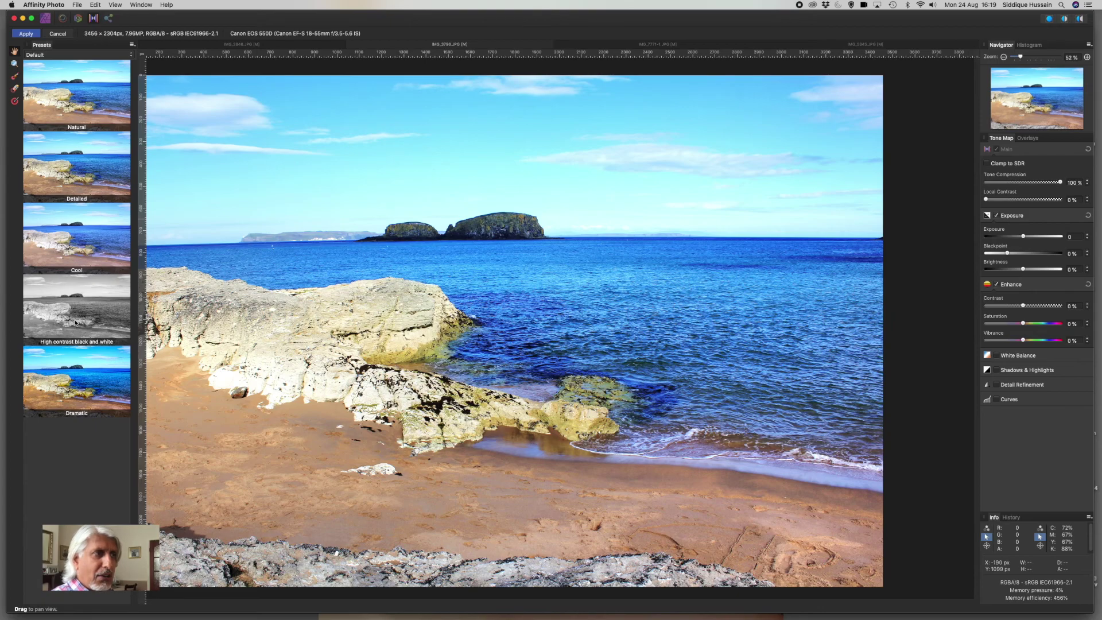
left_click(76, 388)
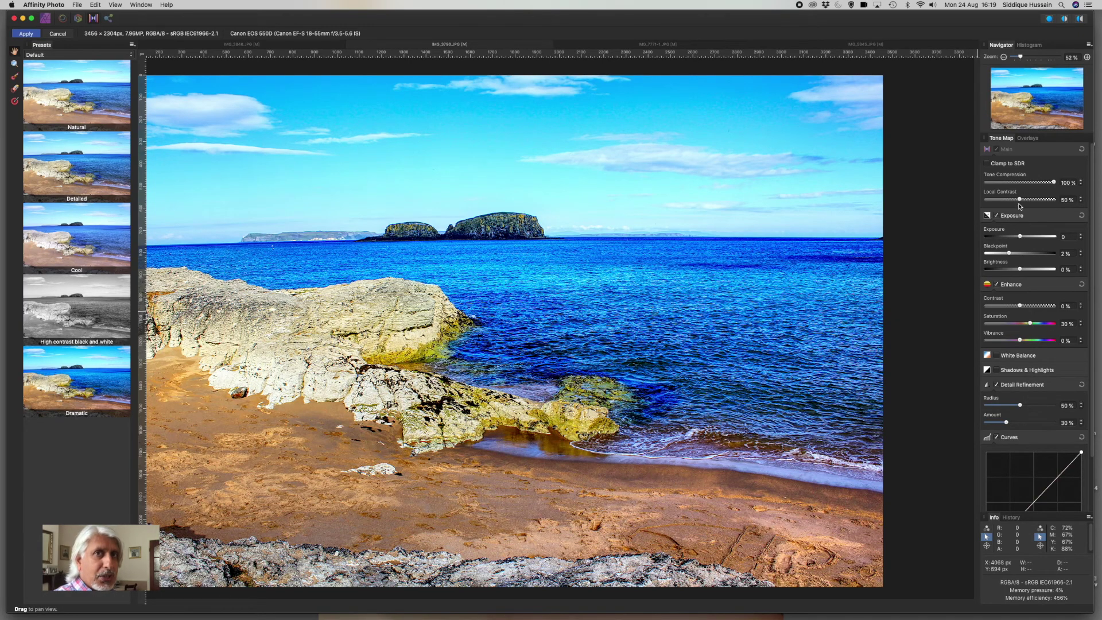
left_click_drag(1020, 199, 1002, 200)
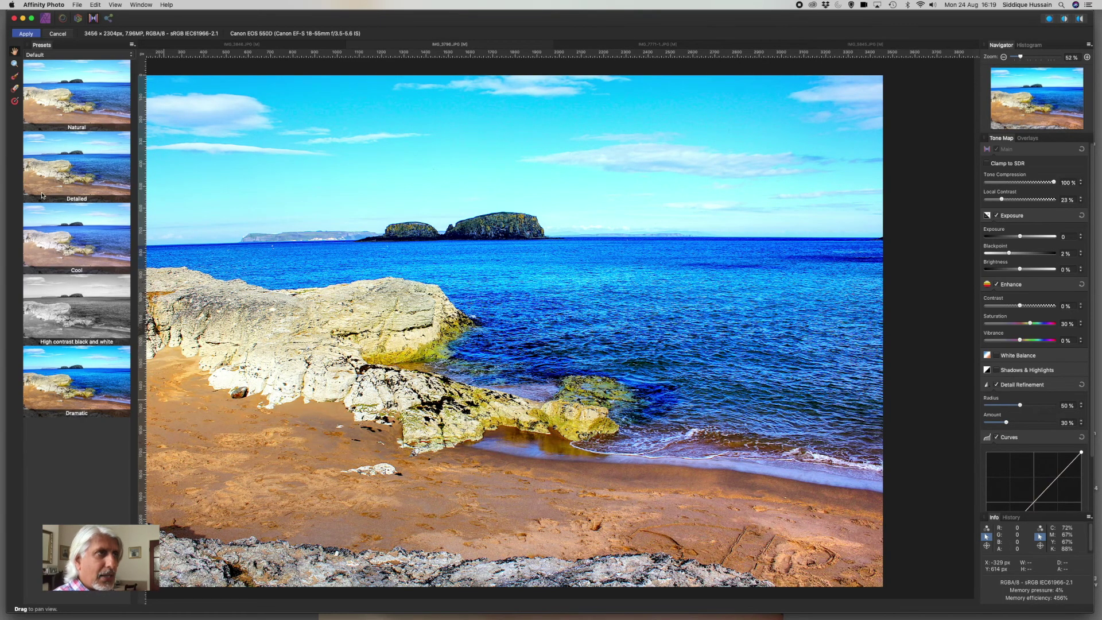
left_click(63, 35)
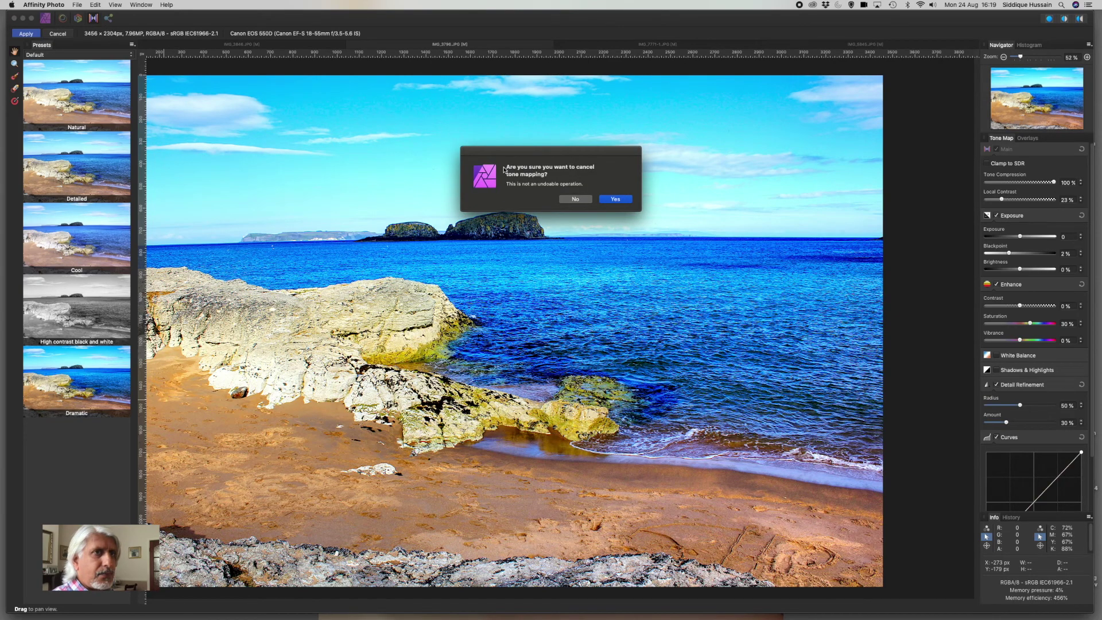
left_click(575, 198)
left_click(58, 34)
left_click(613, 205)
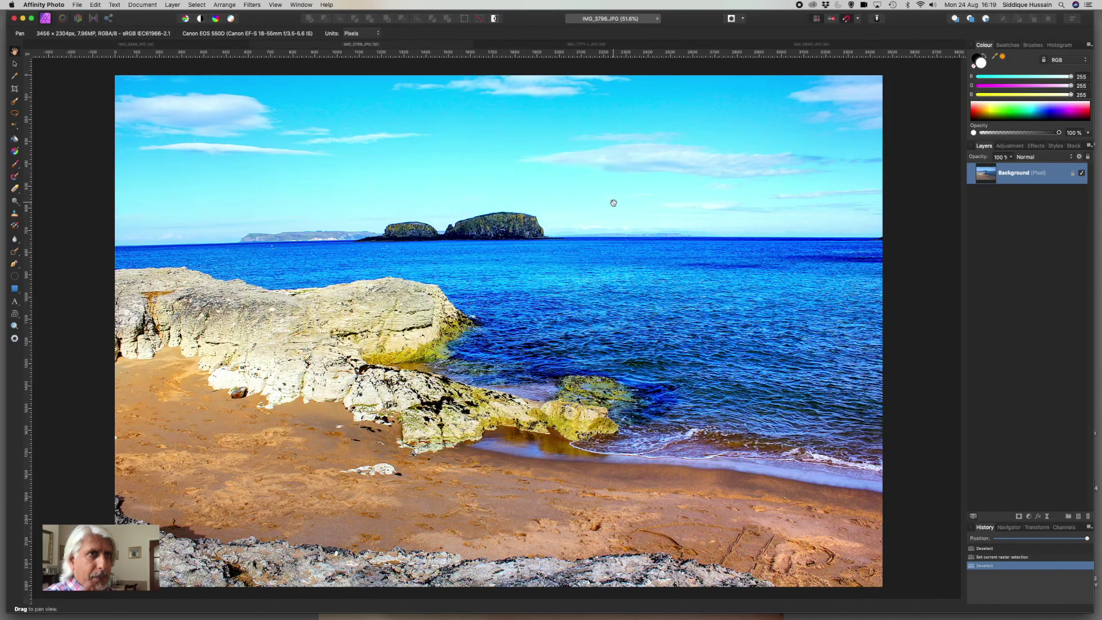
Look at the Export Persona and the photo's JPEG export settings without exporting anything.
left_click(110, 20)
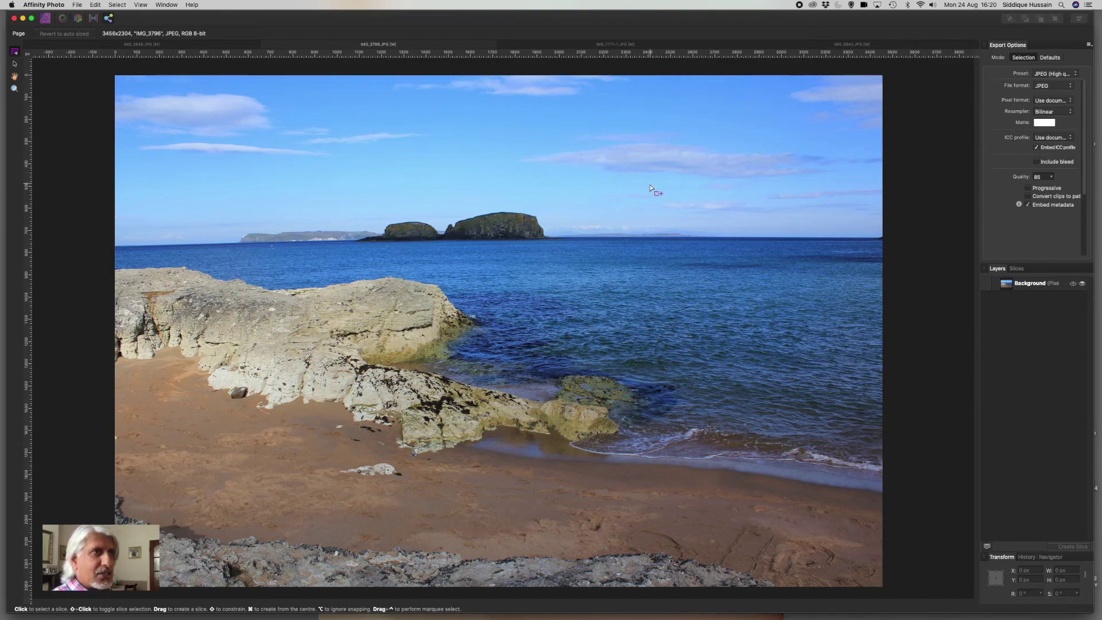
left_click(46, 19)
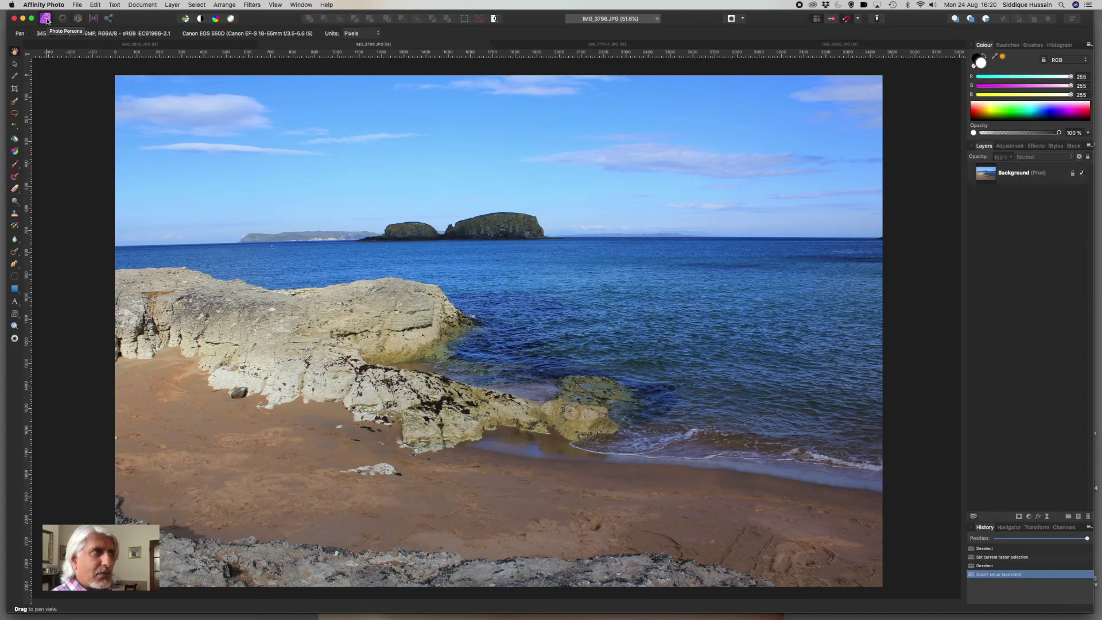
left_click(76, 6)
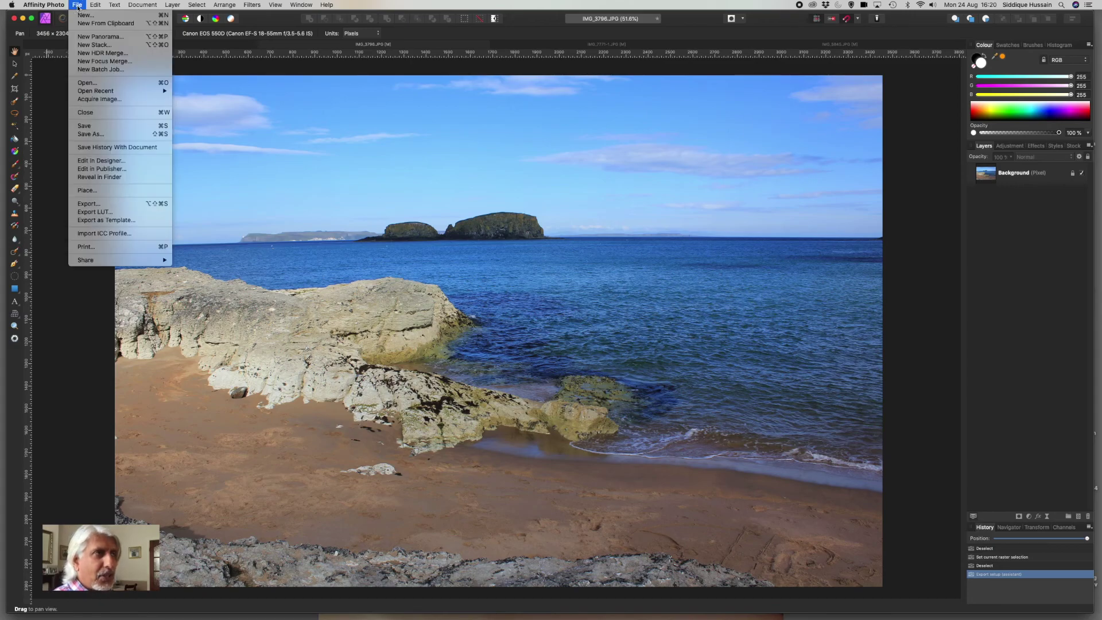
left_click(102, 203)
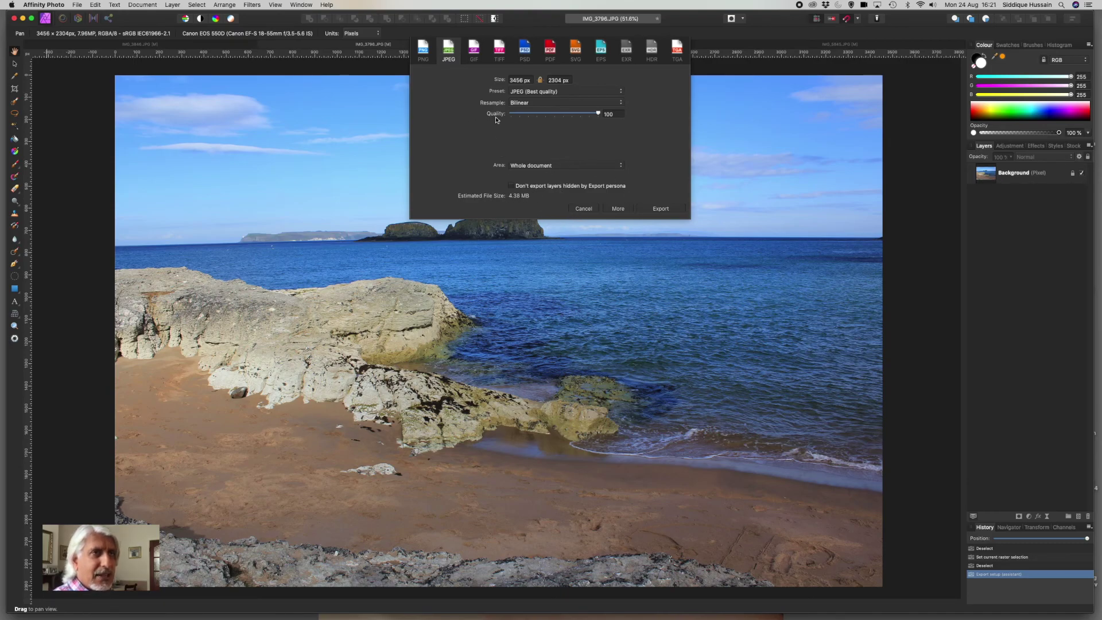
left_click(585, 208)
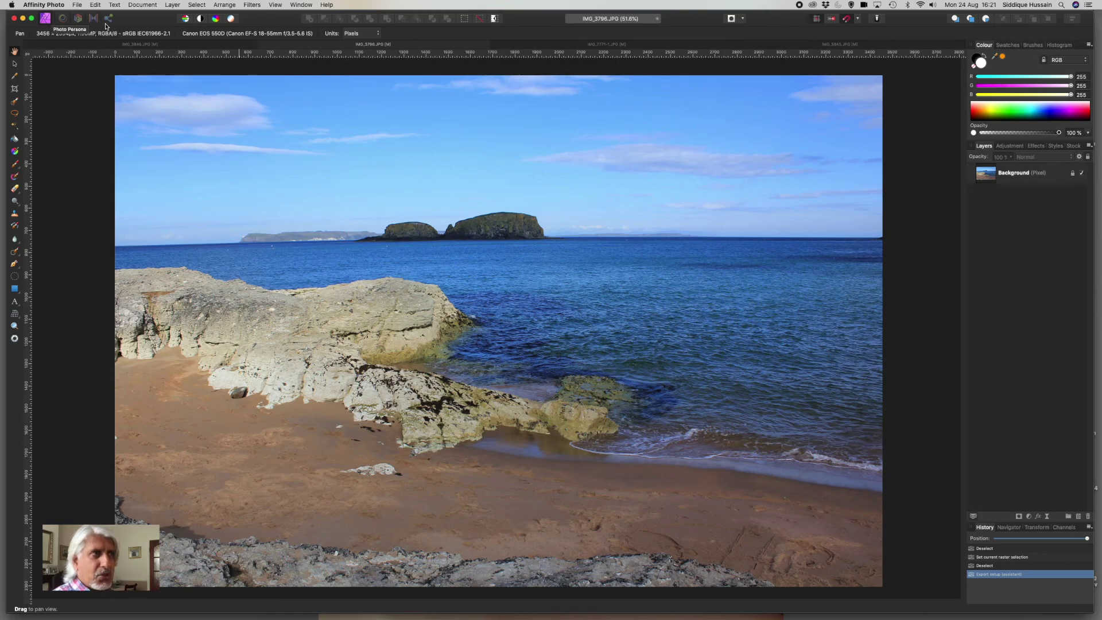
Look through the tools available for customising the tool set, picking up the Displacement Map Tool without adding it.
right_click(528, 22)
left_click(518, 18)
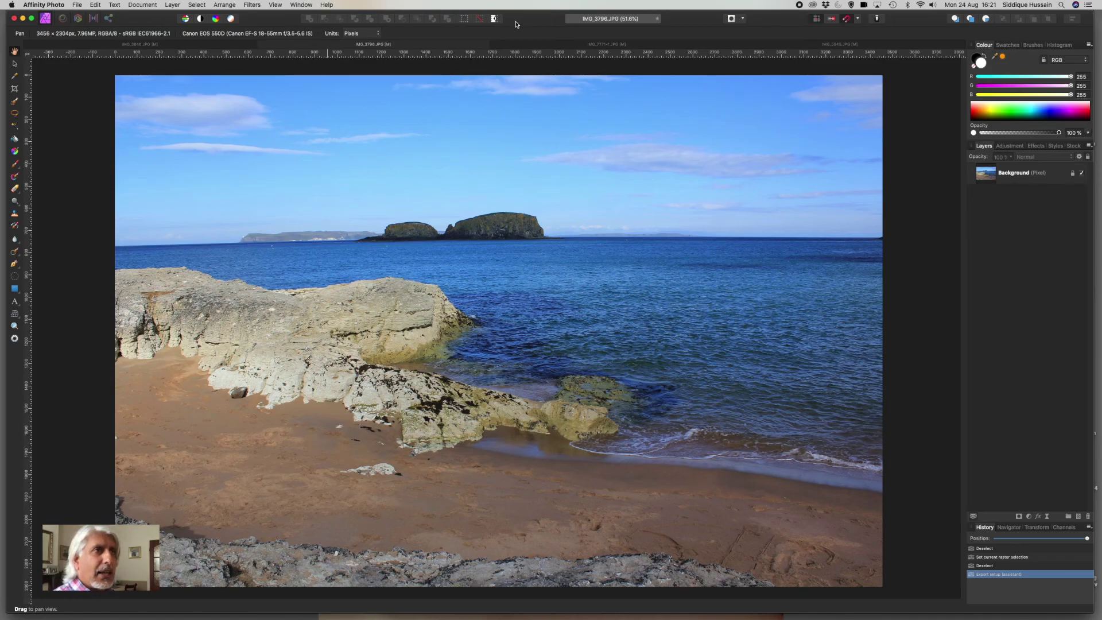
left_click(276, 5)
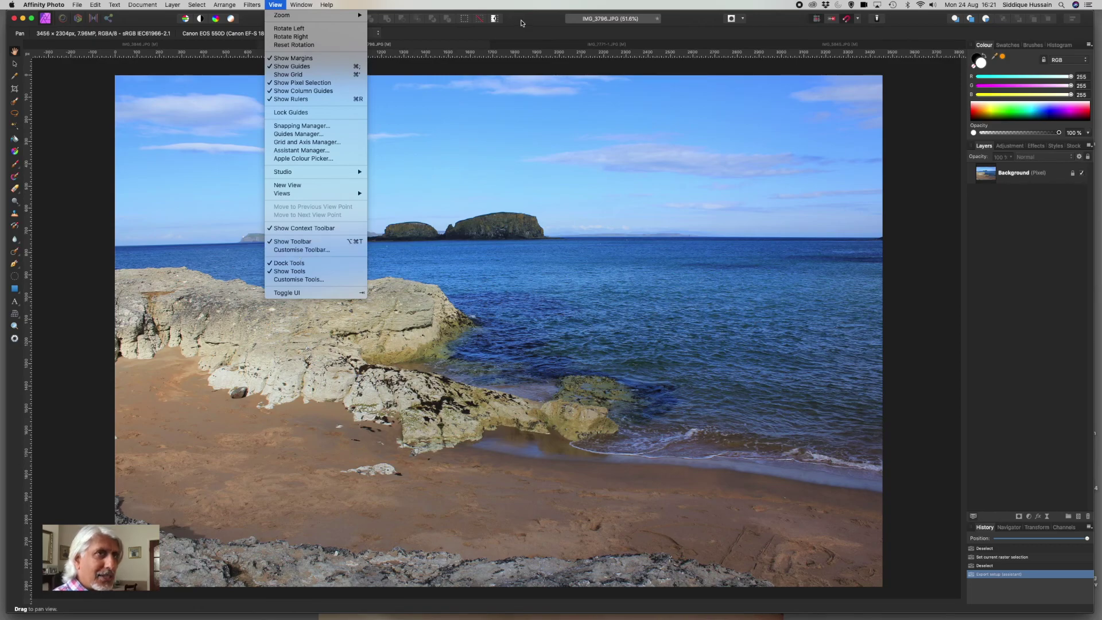
left_click(305, 280)
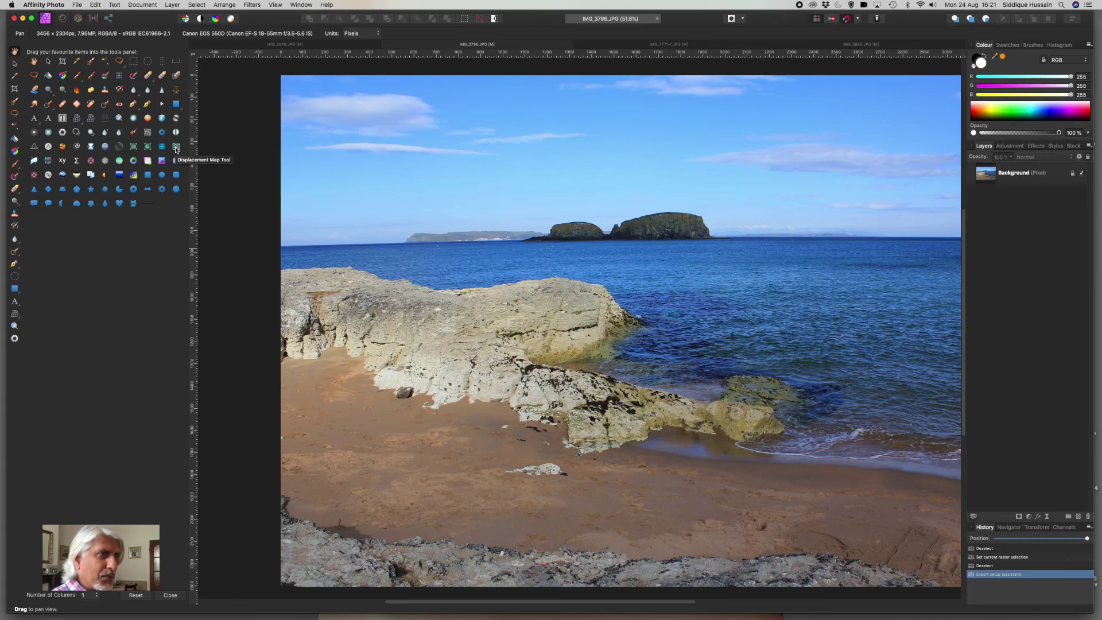
left_click_drag(176, 149, 115, 273)
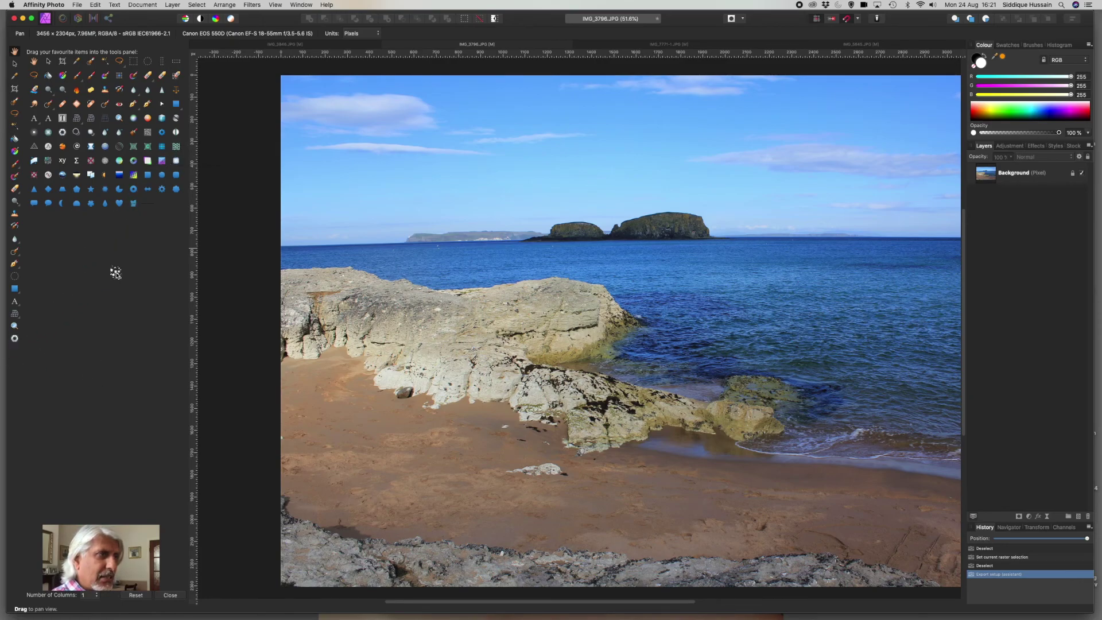
left_click(170, 596)
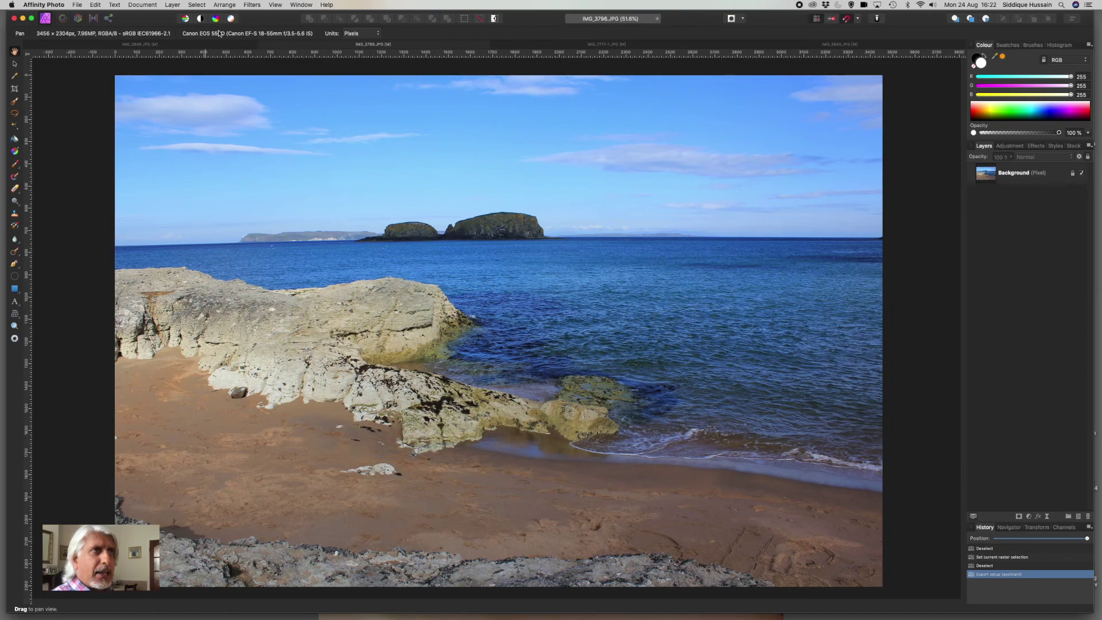
Look through the items available for customising the toolbar, picking up Flexible Space and Intersect without adding them.
right_click(534, 22)
left_click(557, 57)
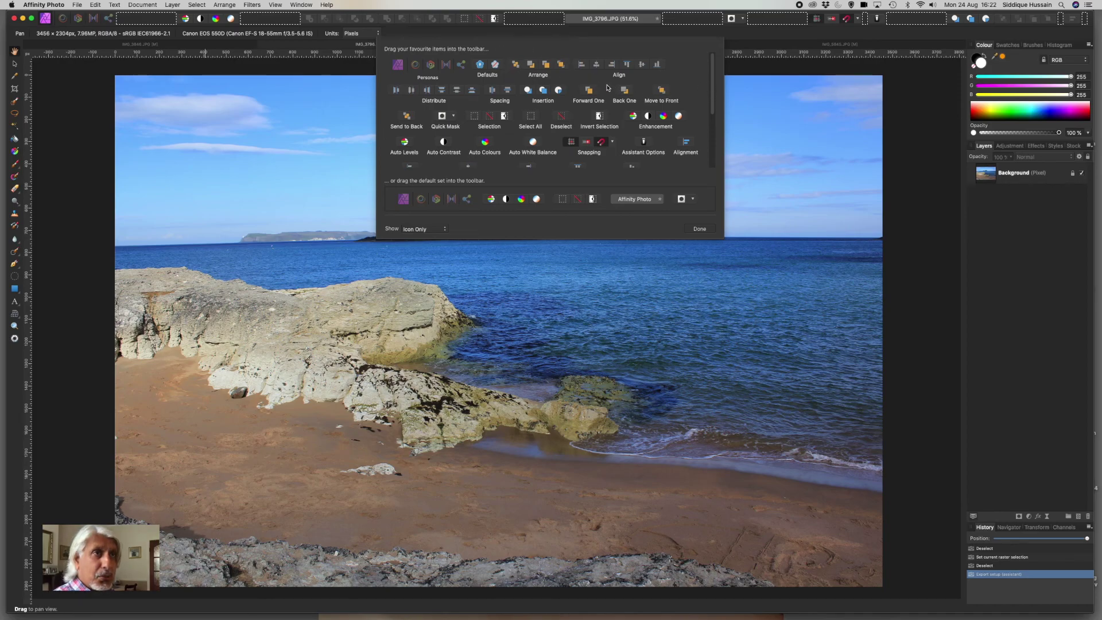
left_click_drag(712, 91, 710, 155)
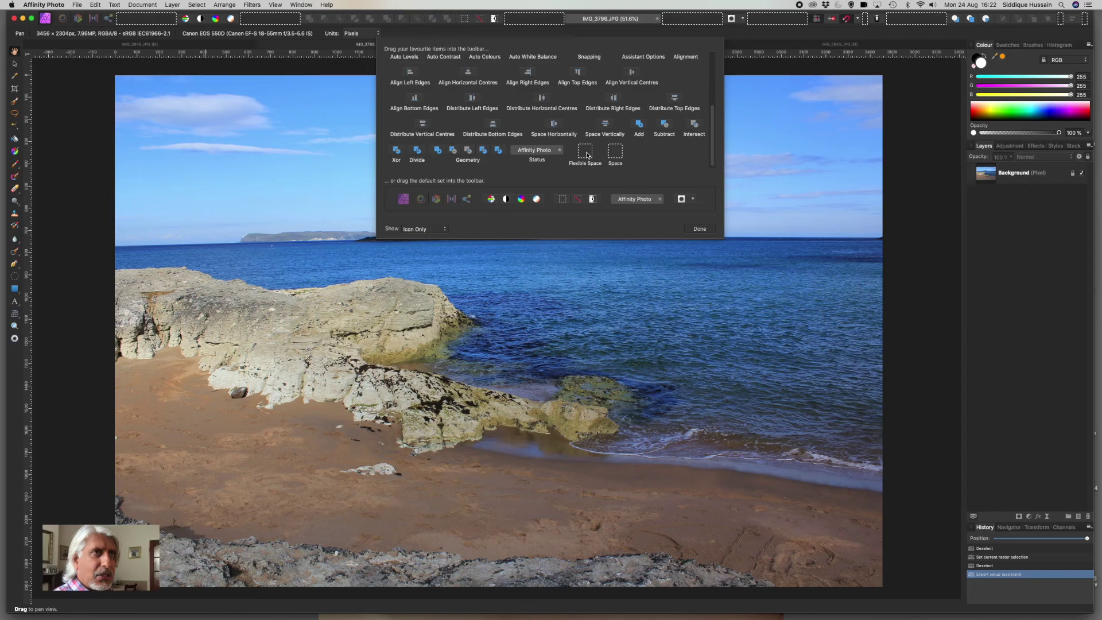
left_click_drag(586, 155, 654, 169)
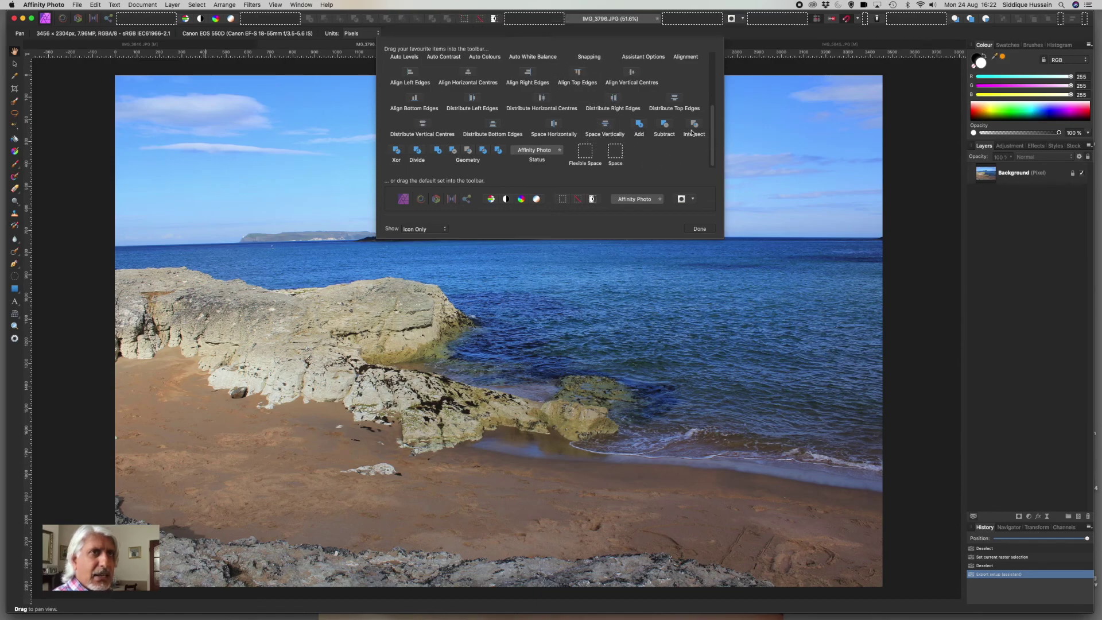
left_click_drag(693, 128, 671, 172)
left_click(699, 229)
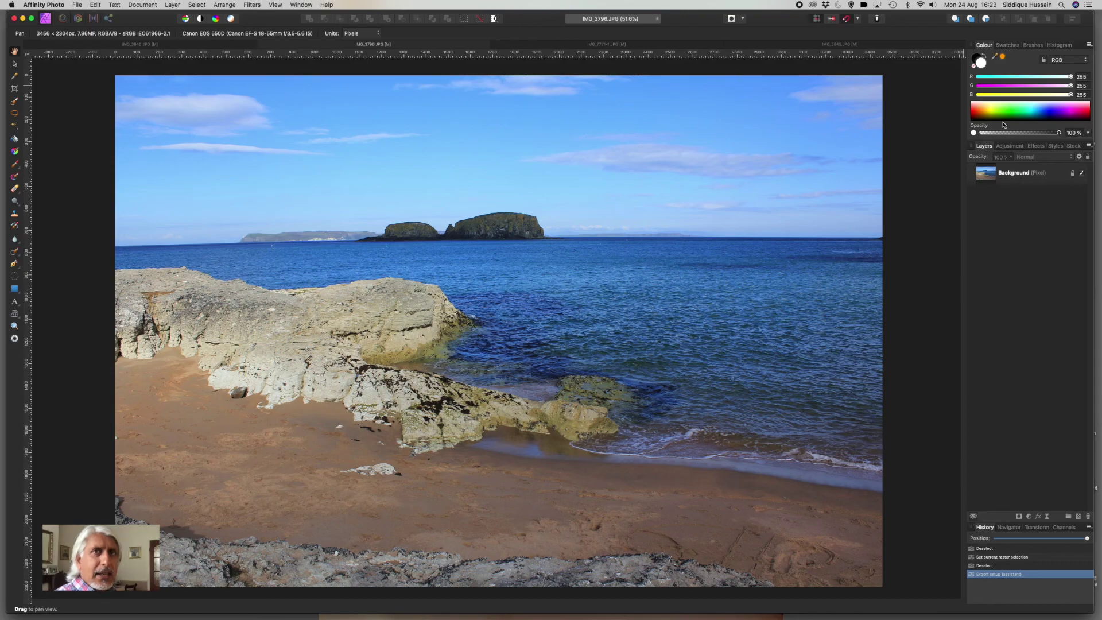
Examine the available swatch palettes and the Basic brush collection.
left_click(1004, 46)
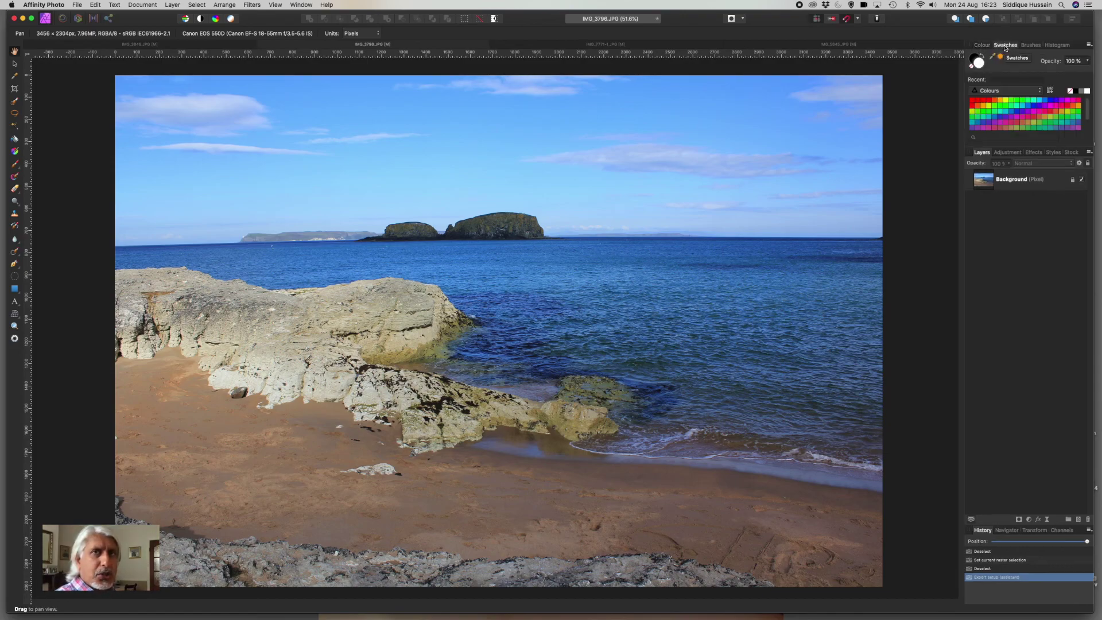
left_click(1036, 91)
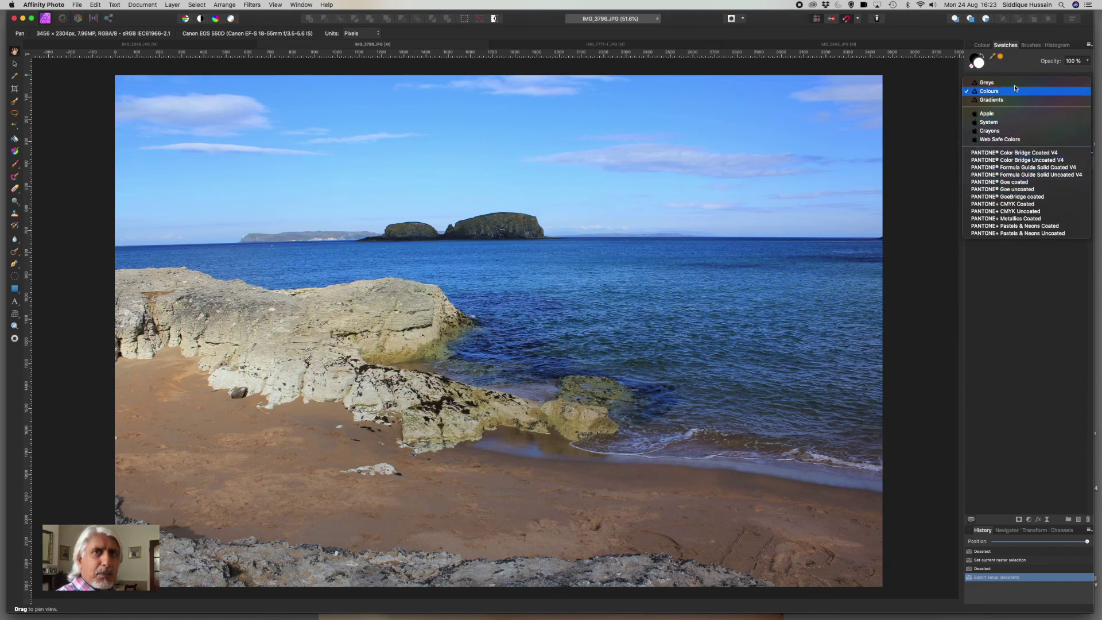
left_click(978, 45)
left_click(1026, 47)
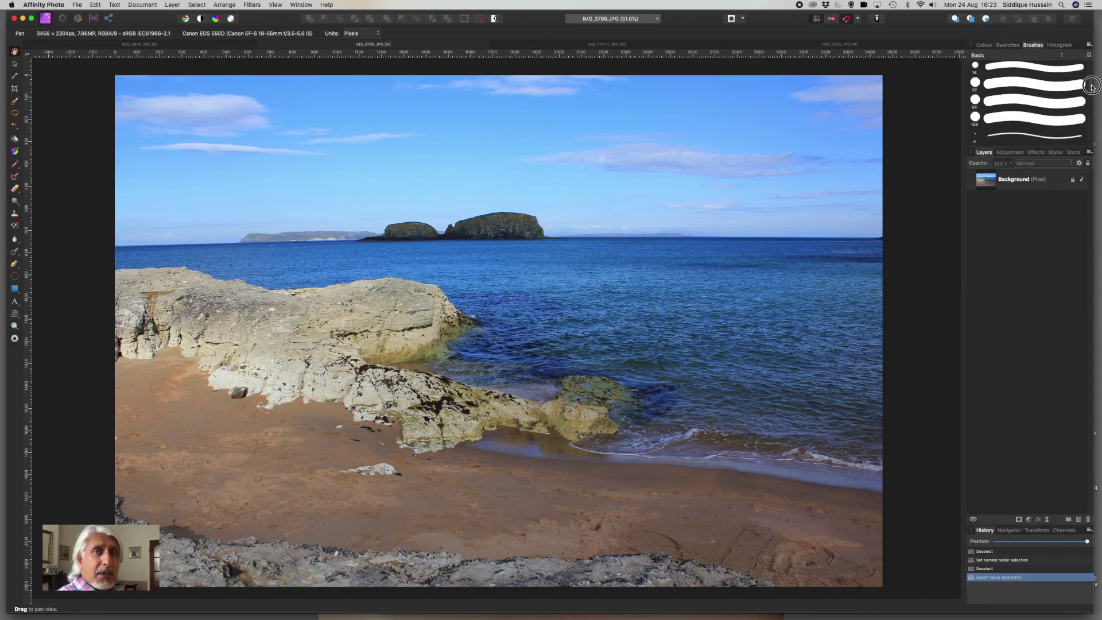
scroll(1090, 88, "up", 3)
scroll(1090, 68, "up", 2)
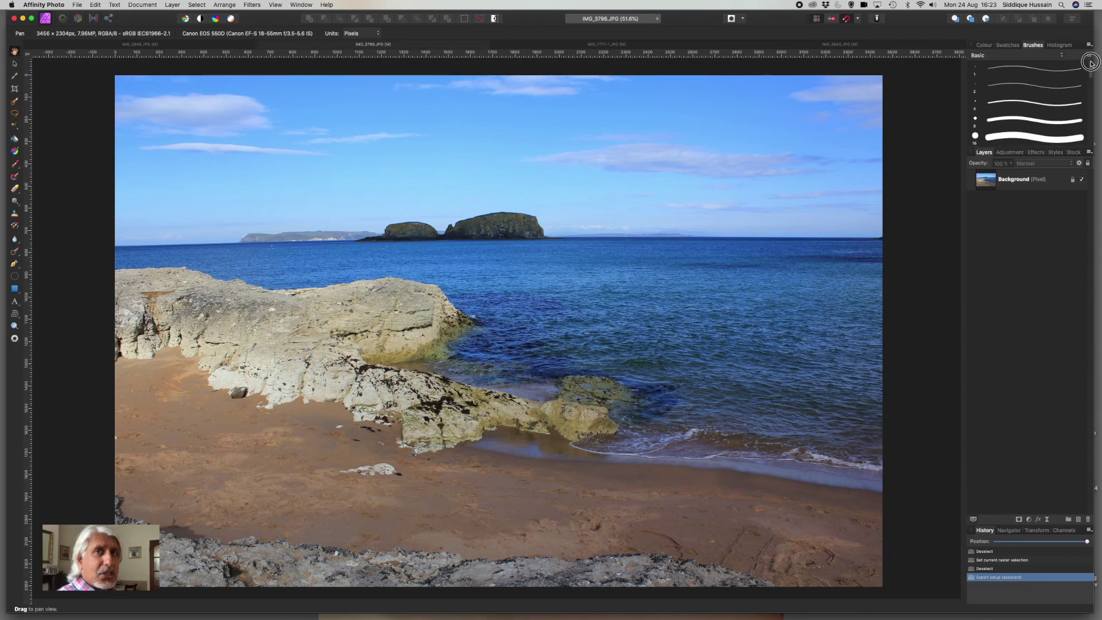
Increase the spacing of the 4 px round brush and review its Dynamics, Texture and Sub Brushes settings.
left_click(1019, 105)
double_click(1018, 105)
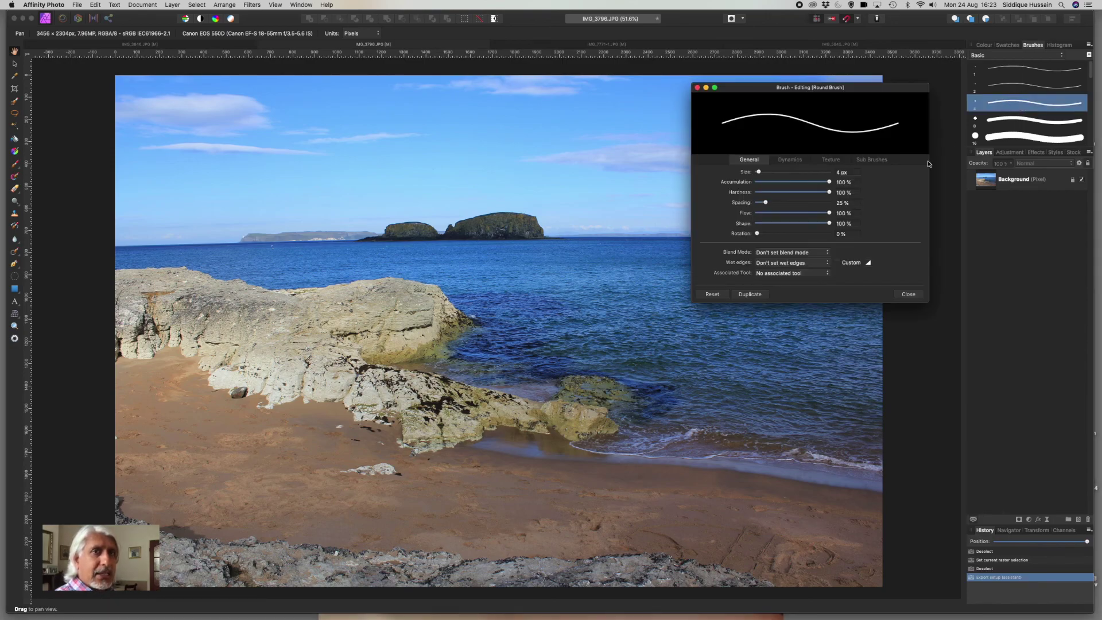
left_click_drag(766, 203, 778, 203)
left_click(796, 160)
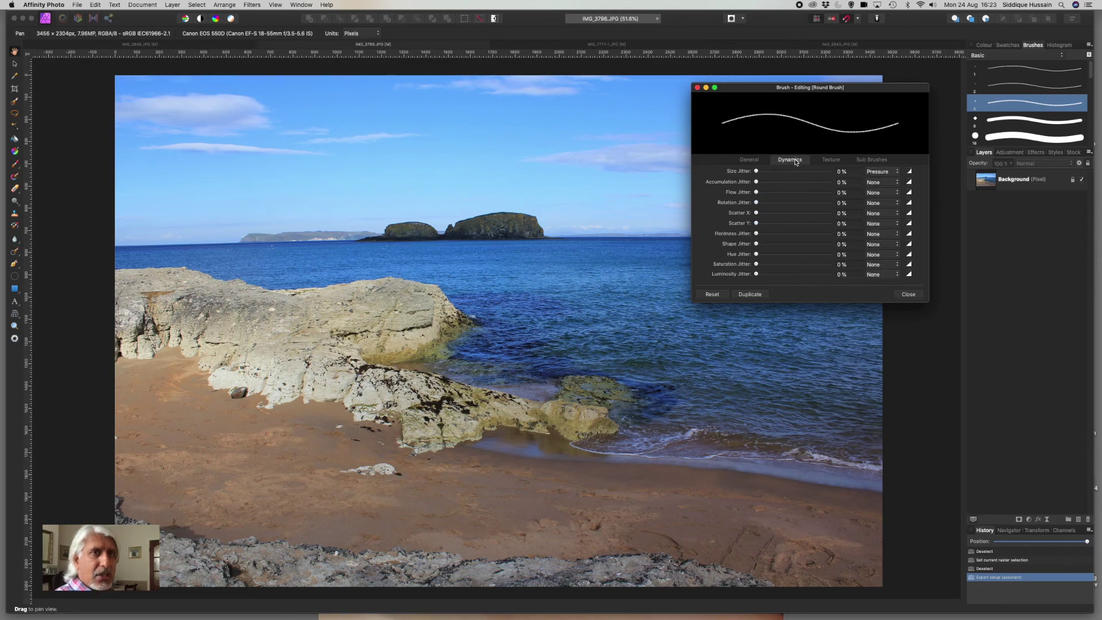
left_click(831, 161)
left_click(868, 162)
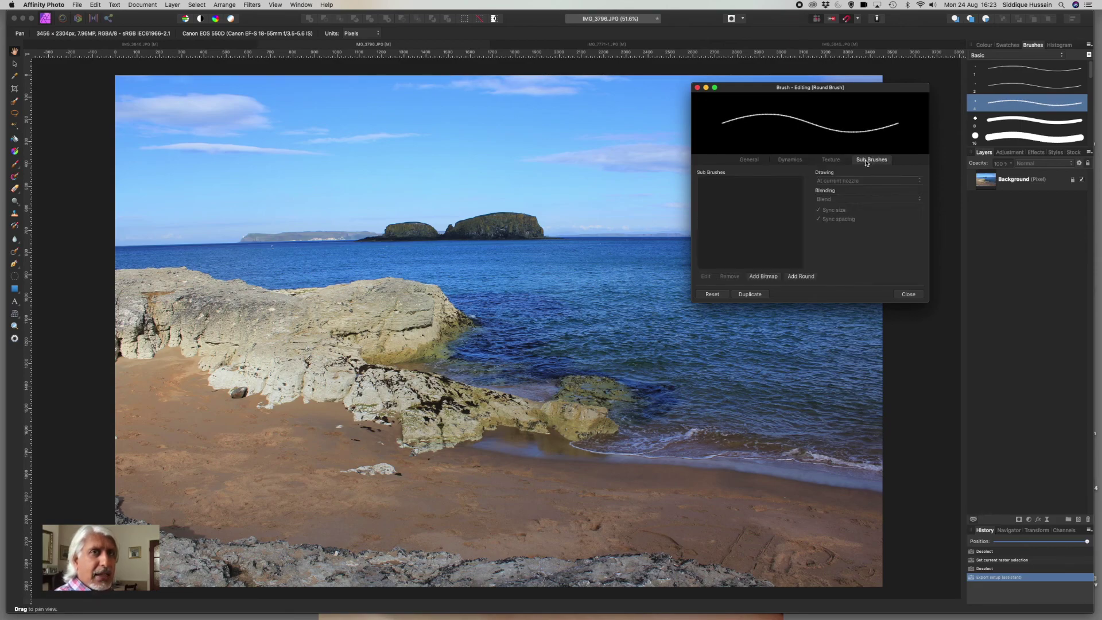
Review the round brush's Texture, Dynamics and General settings again and close the brush editor.
left_click(826, 162)
left_click(791, 162)
left_click(751, 161)
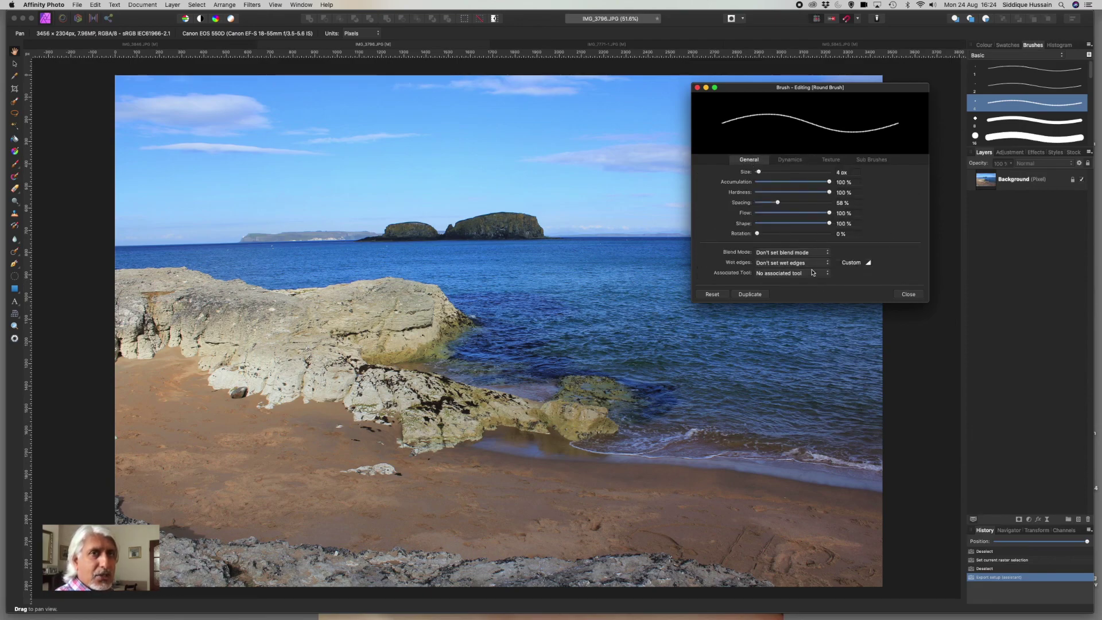
left_click(906, 295)
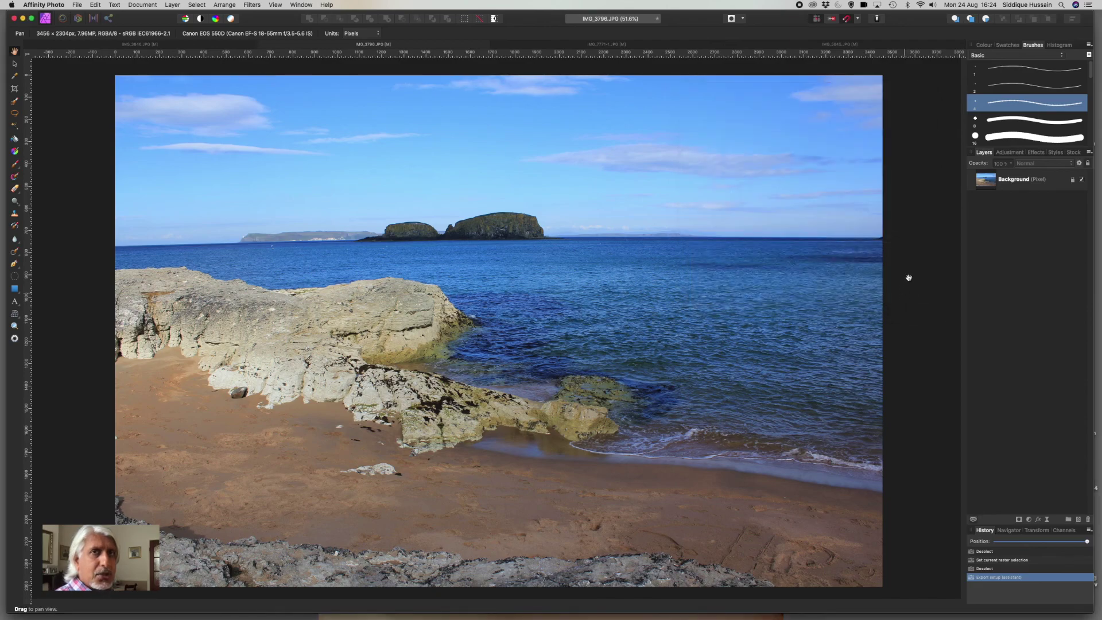
Look through the brush categories, inspect both brushes in the Watermarks category, and return to the Basic category.
left_click(1059, 56)
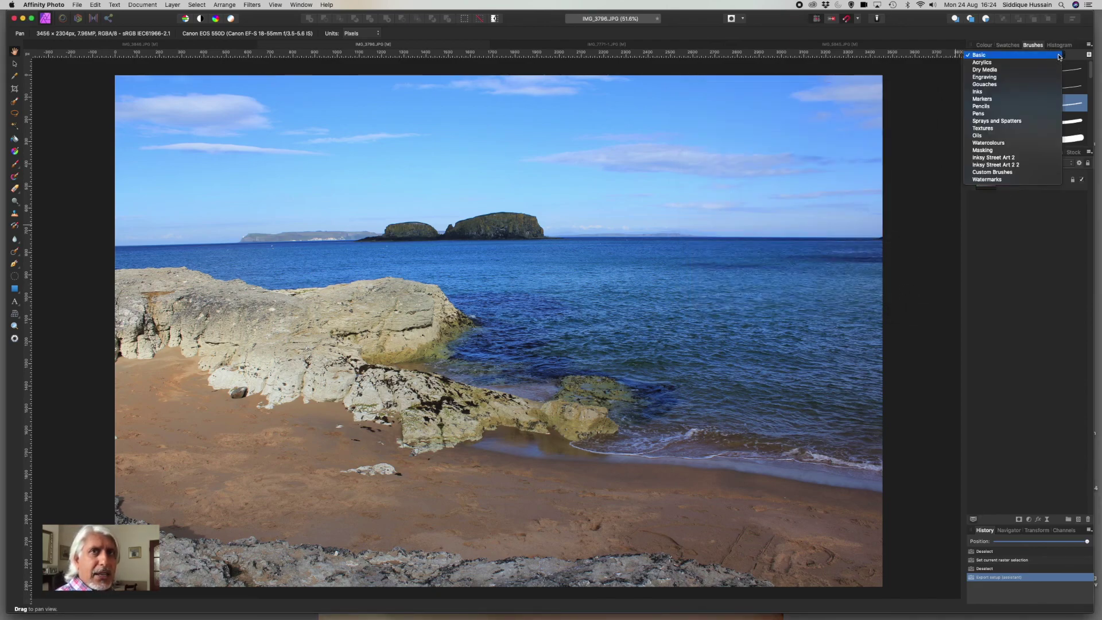
left_click(989, 181)
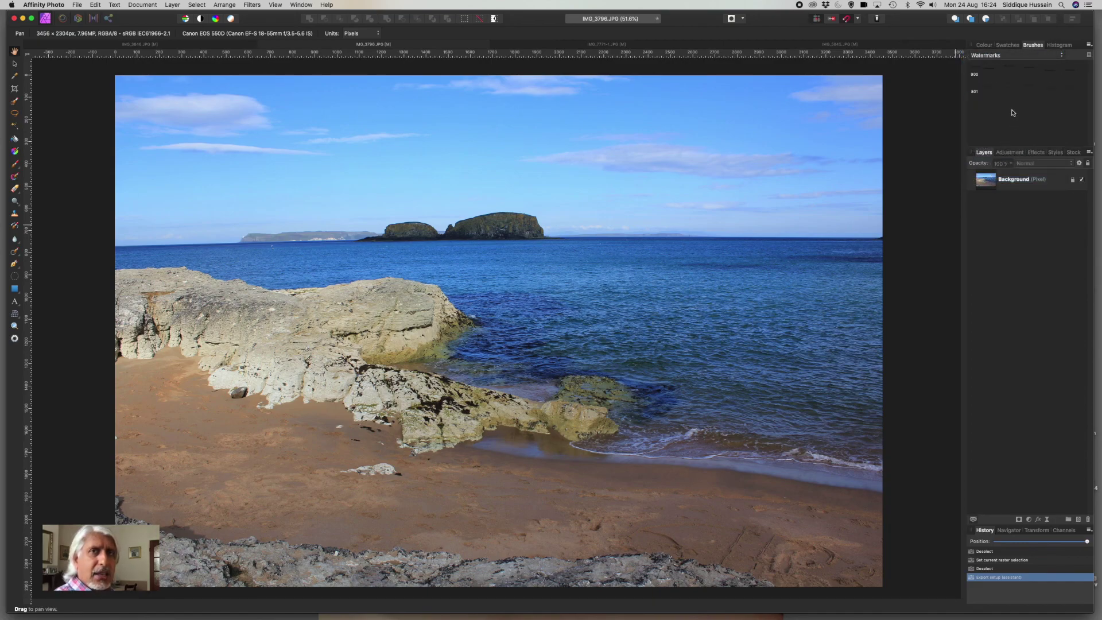
left_click(1006, 81)
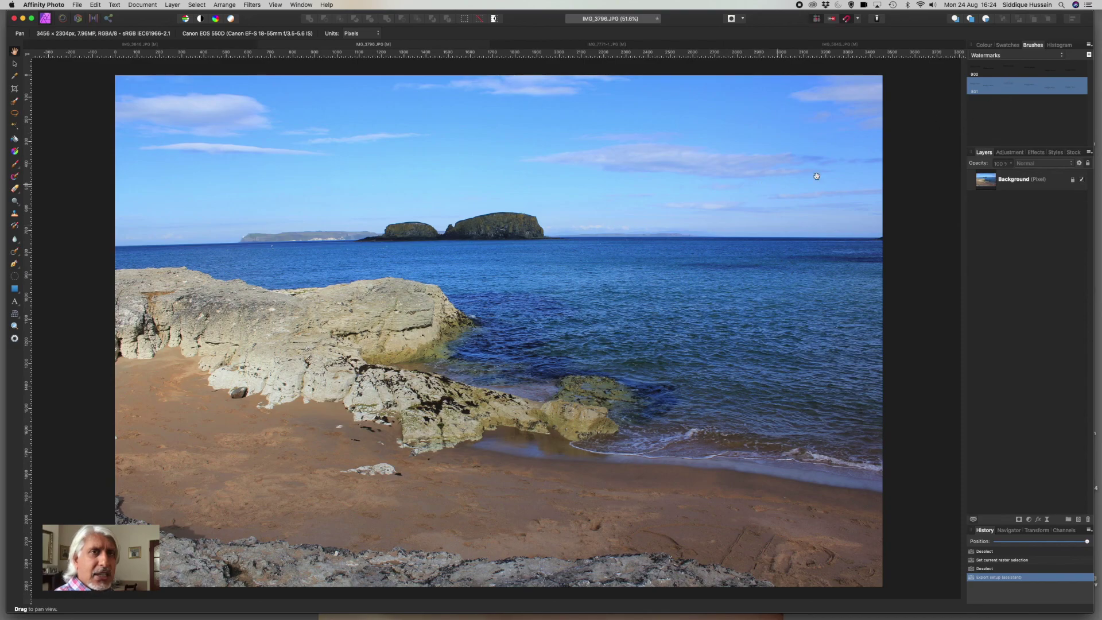
left_click(1015, 72)
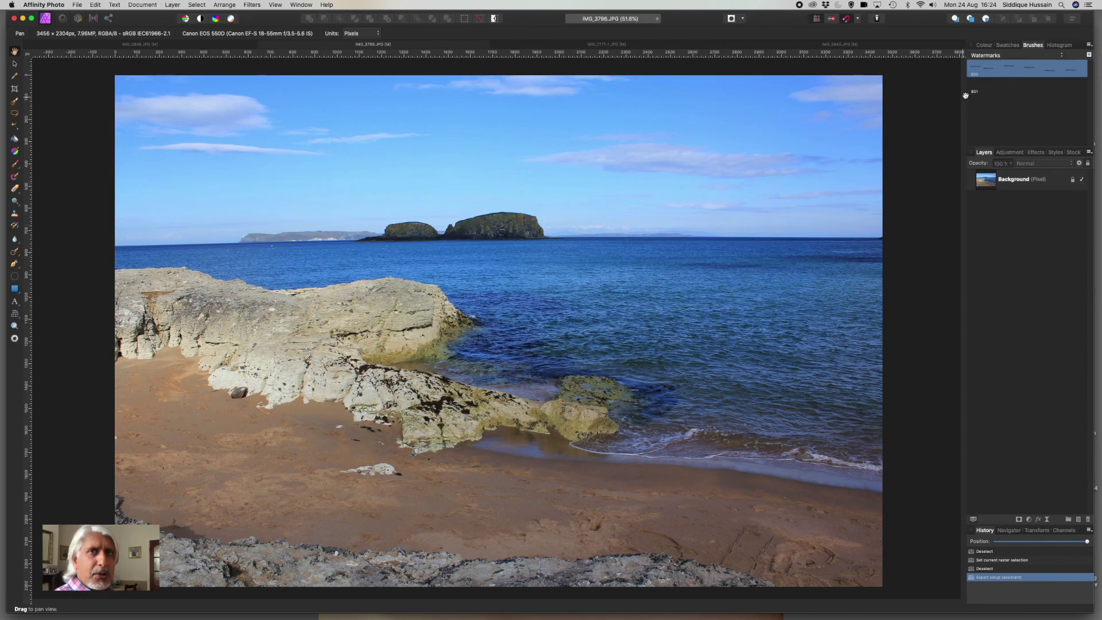
left_click(1007, 87)
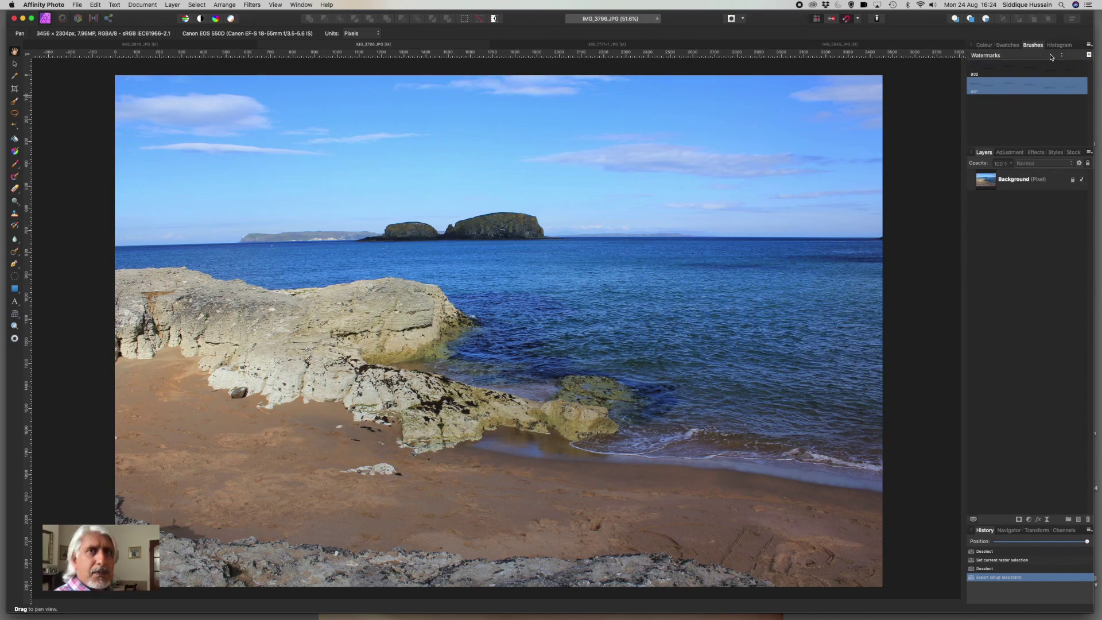
left_click(1052, 56)
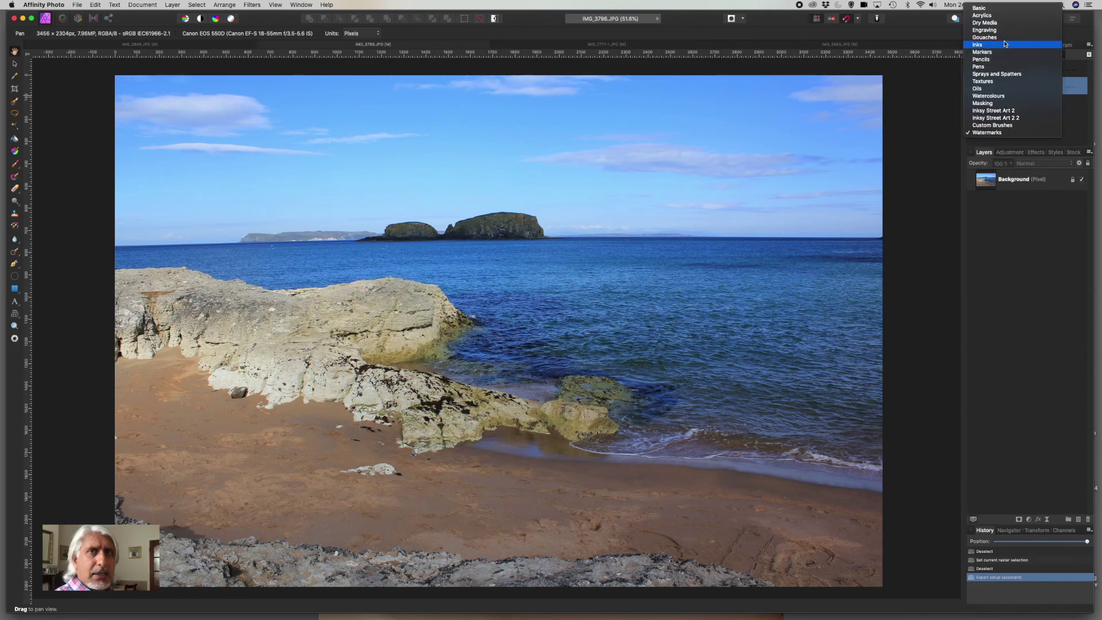
key("Escape")
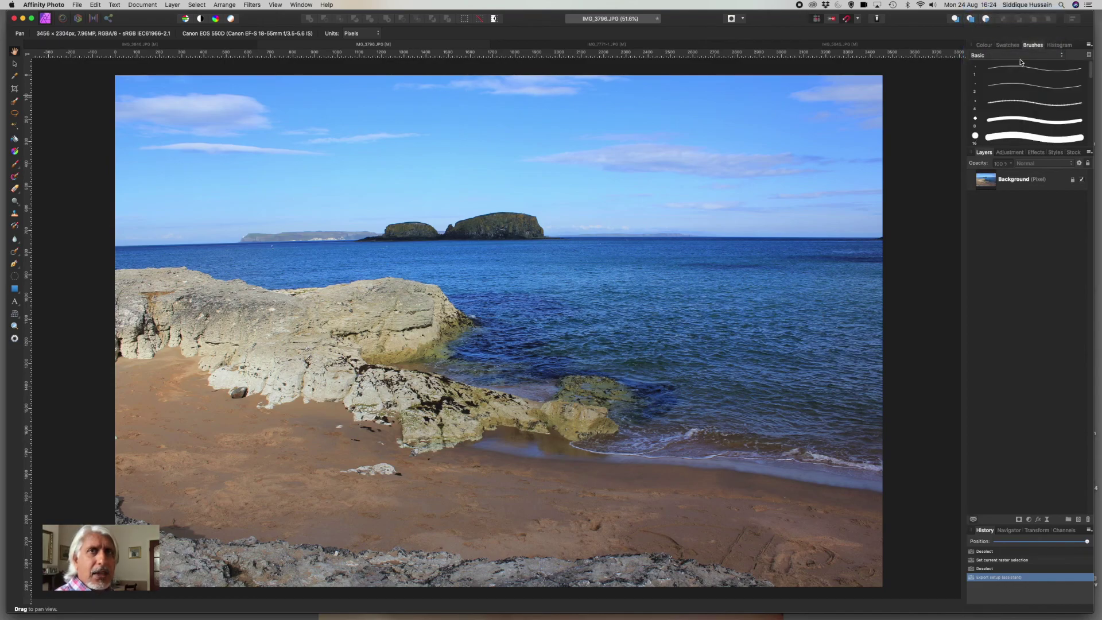
Examine the image's histogram and its channel choices, leaving All Channels selected.
left_click(1065, 46)
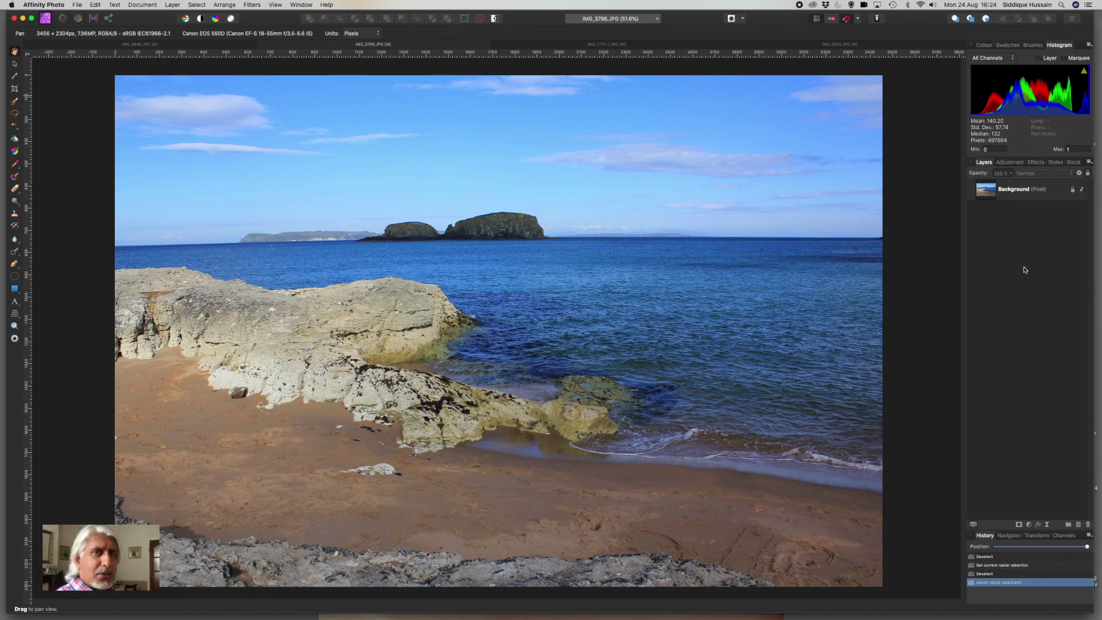
left_click(1005, 59)
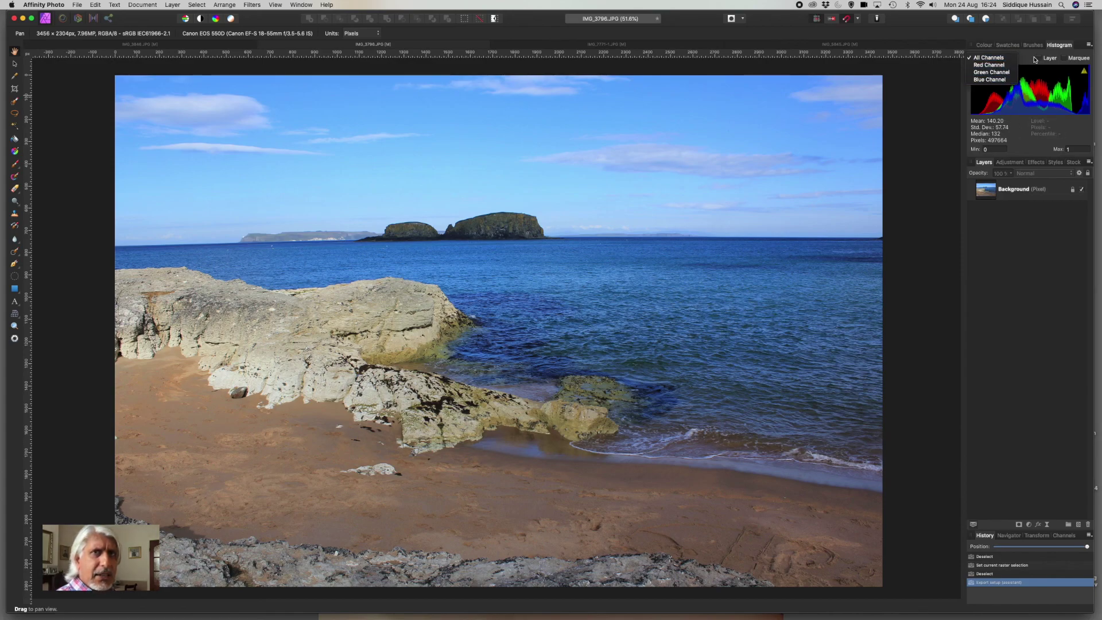
left_click(1012, 58)
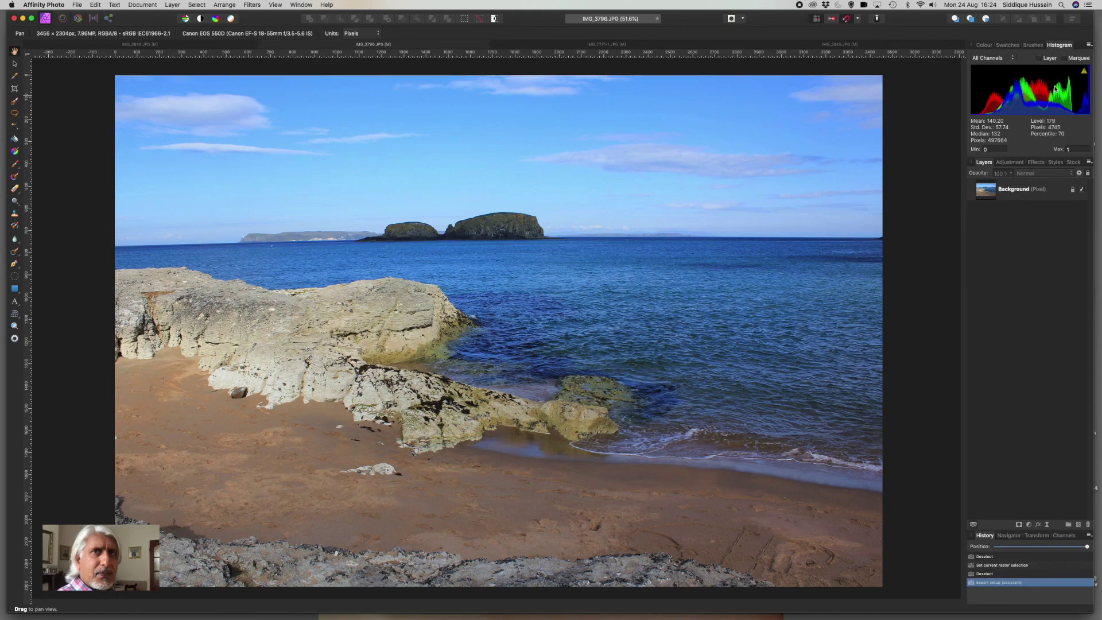
Review the display and bit-depth options for the colour controls without changing them.
left_click(988, 46)
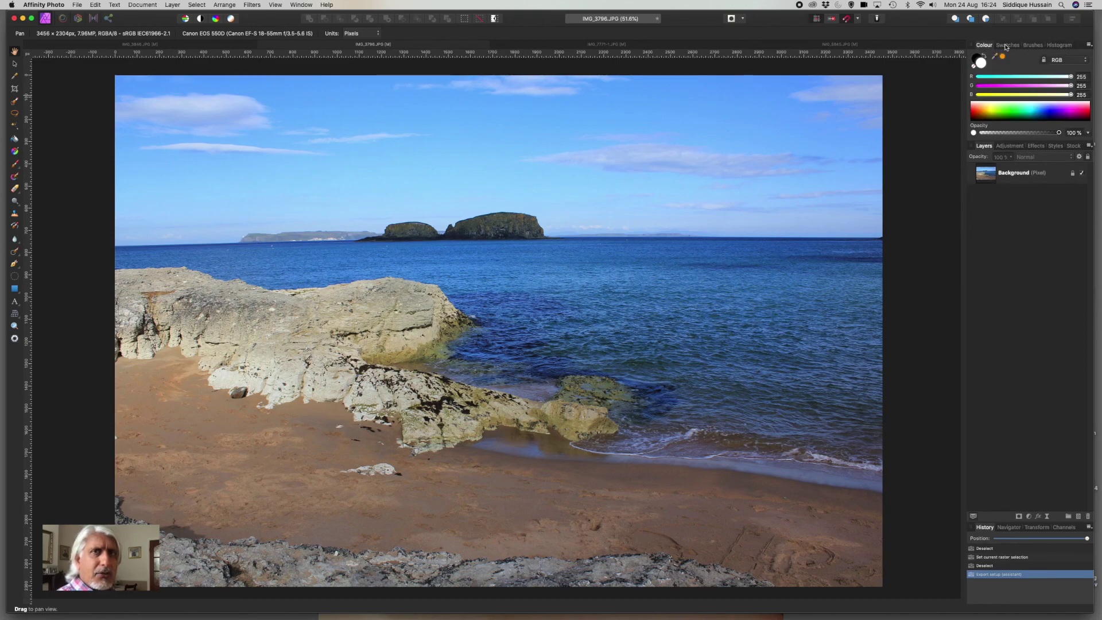
left_click(1089, 46)
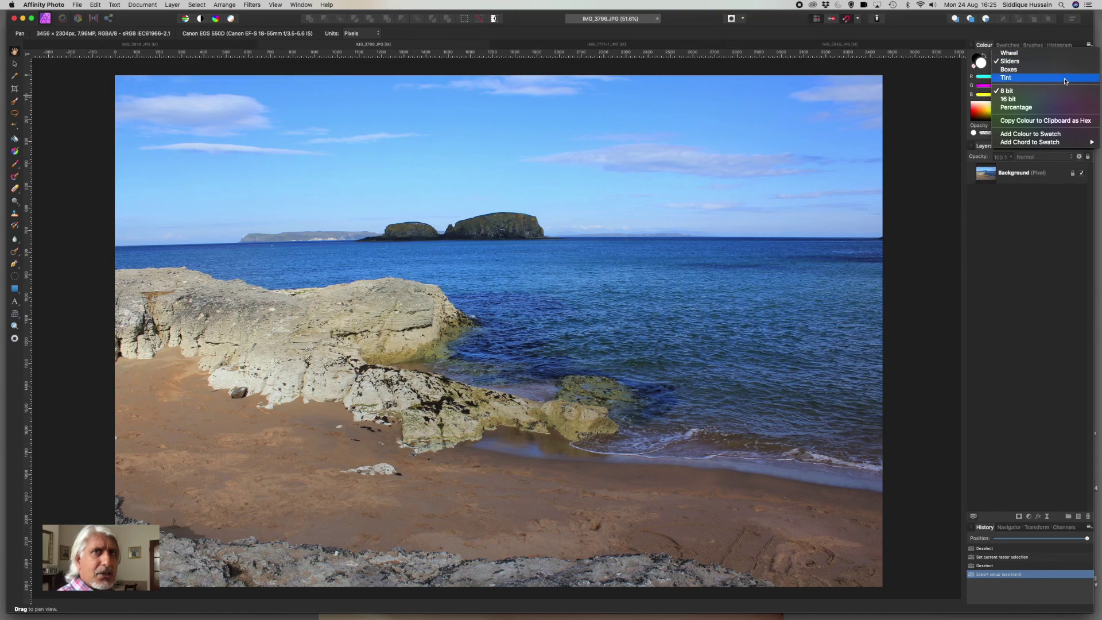
left_click(1080, 42)
Review the options for creating, importing and exporting brushes and categories, and look over the brush category list.
left_click(1030, 46)
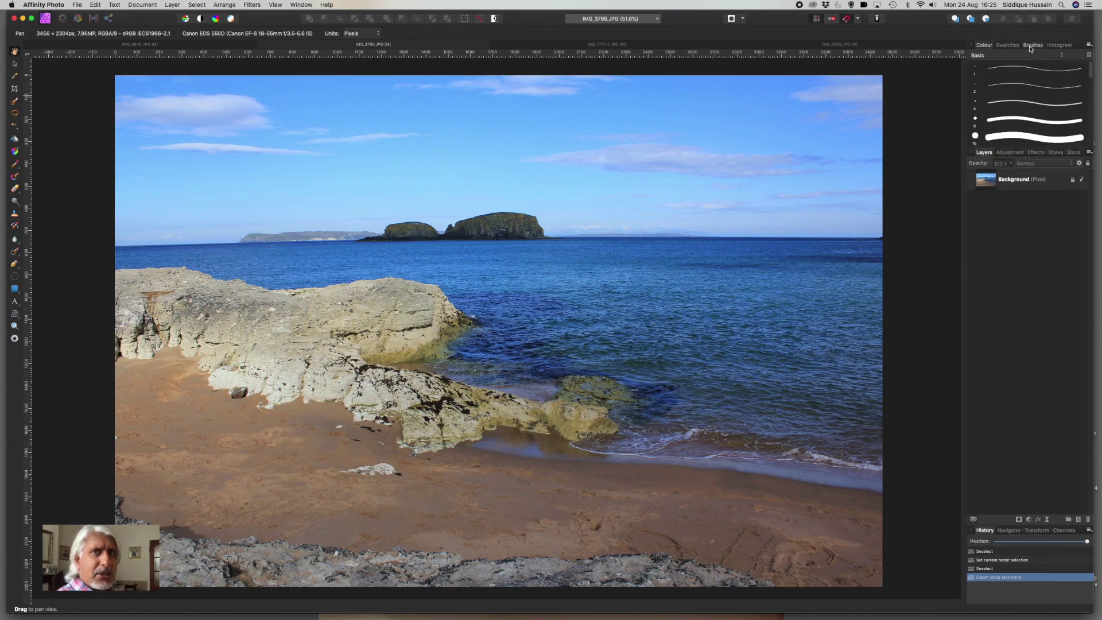
left_click(1089, 46)
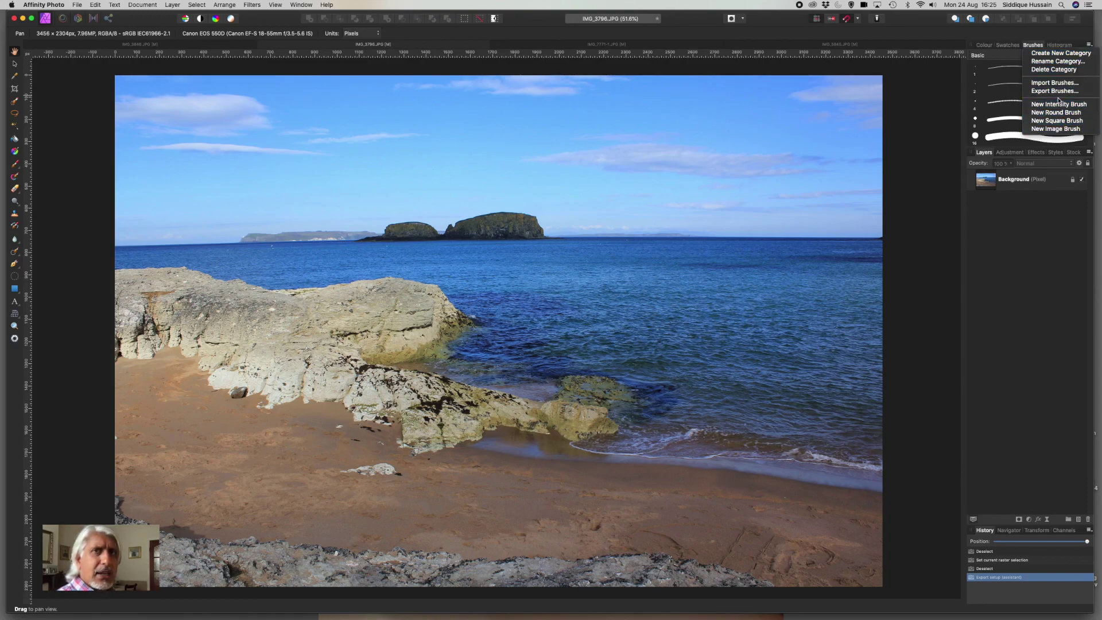
left_click(1052, 53)
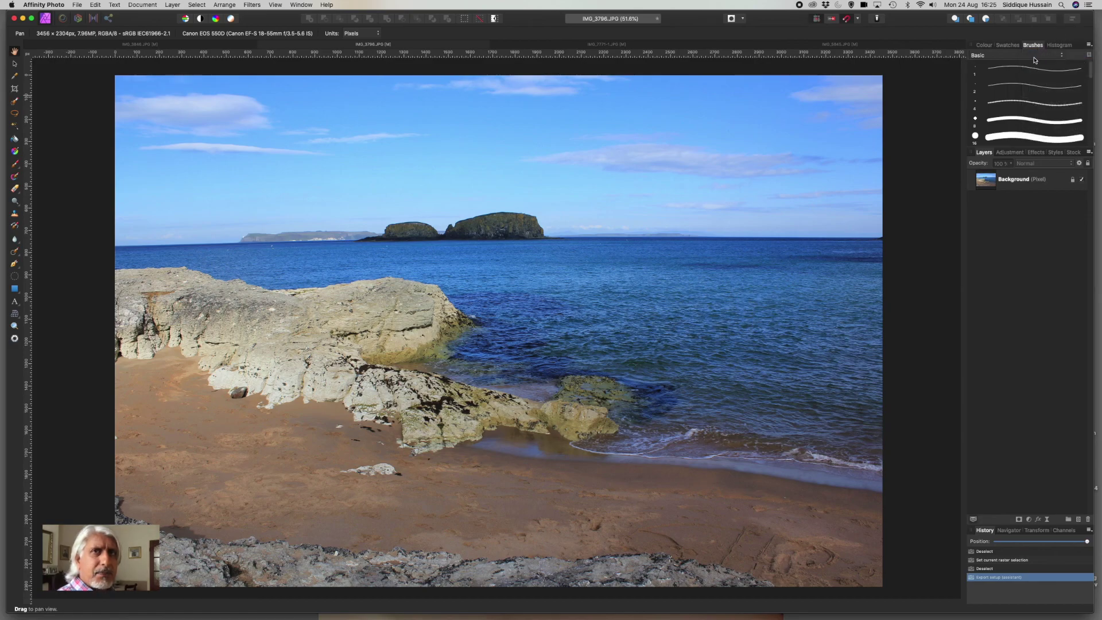
left_click(1043, 55)
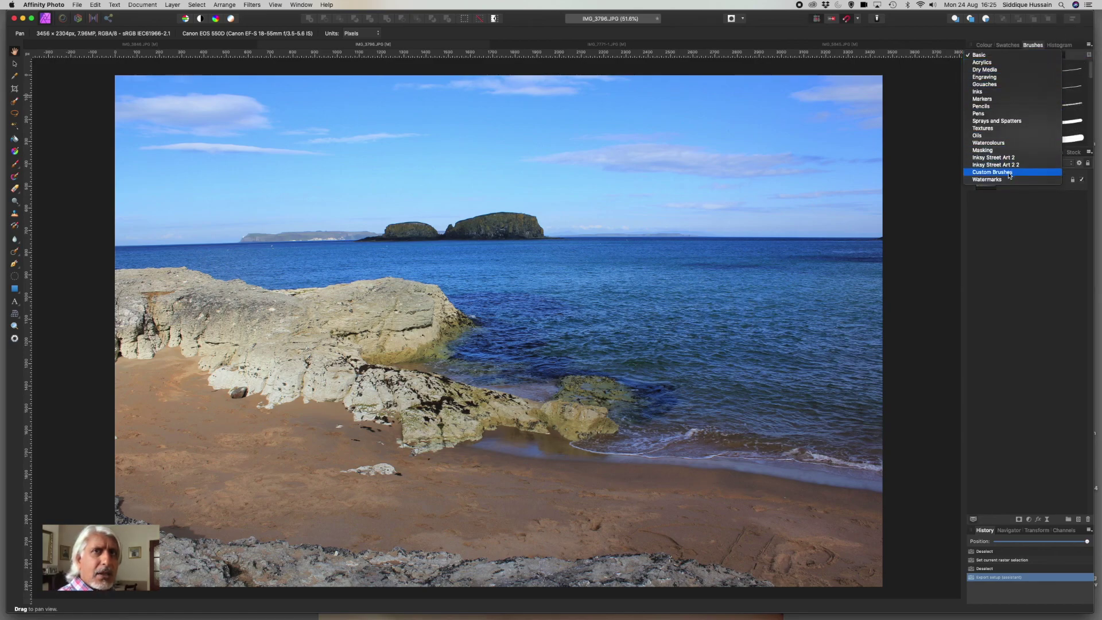
left_click(1031, 35)
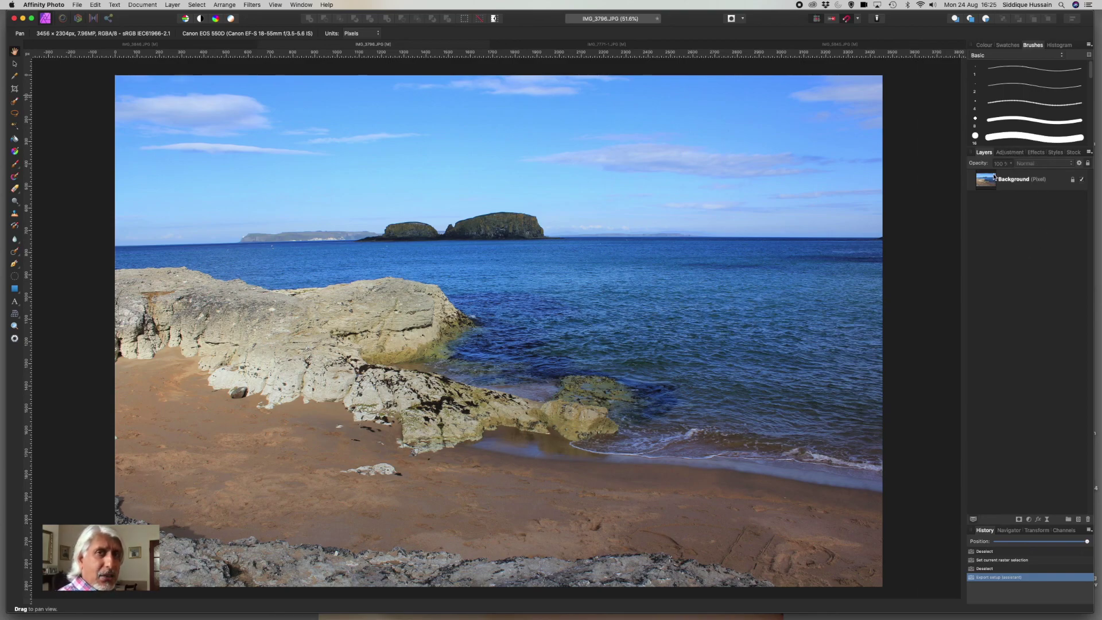
Compare the full list of adjustments with the adjustment choices offered for layers, without applying any.
left_click(985, 45)
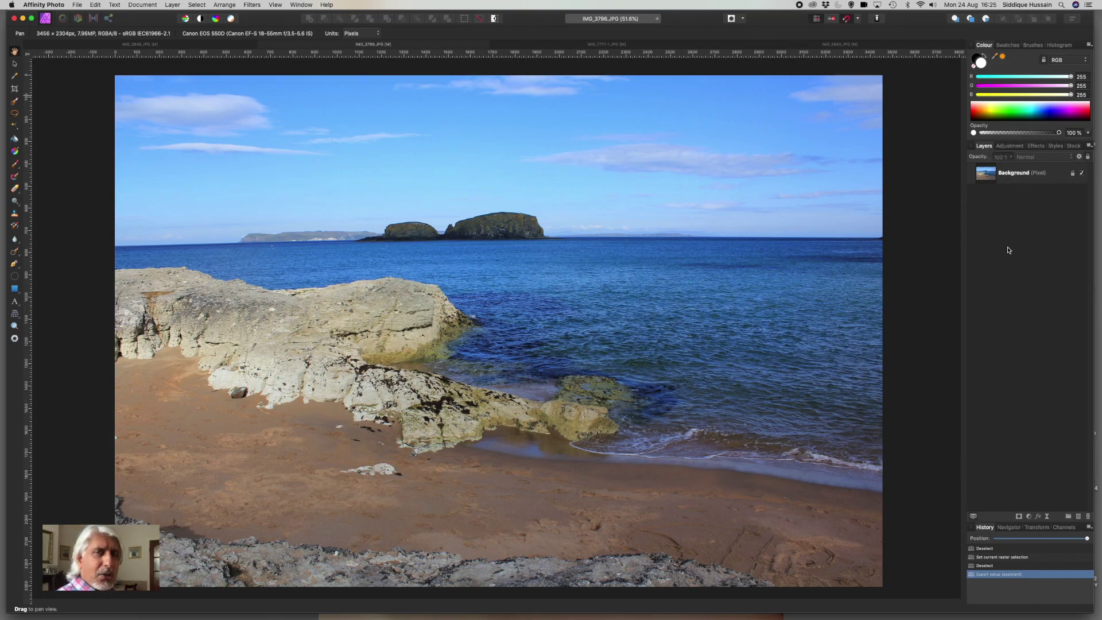
left_click(1010, 146)
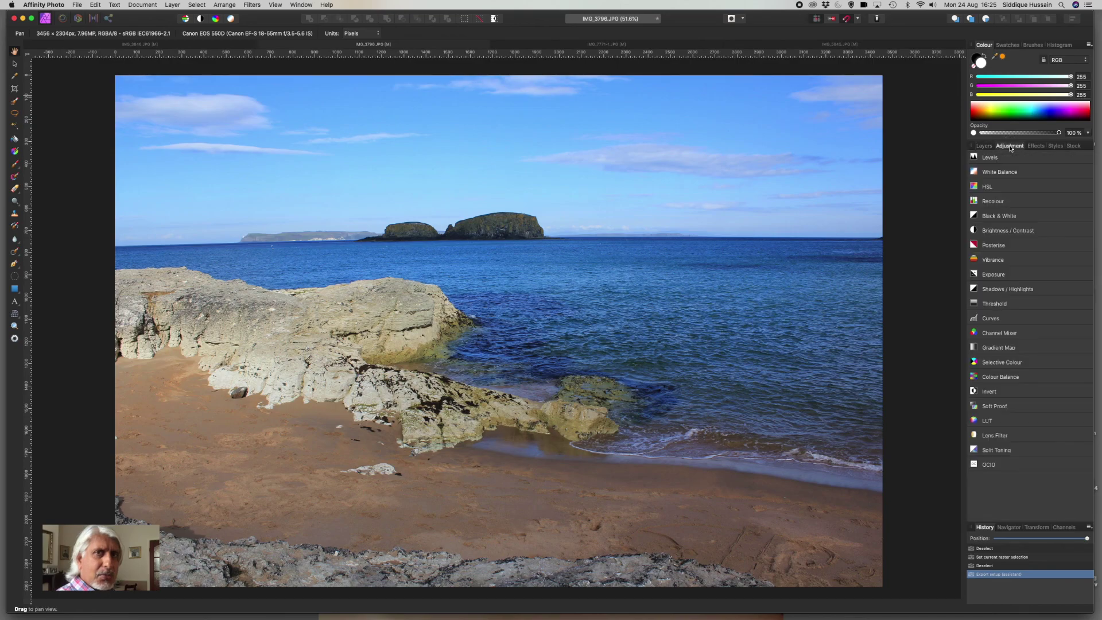
left_click(983, 146)
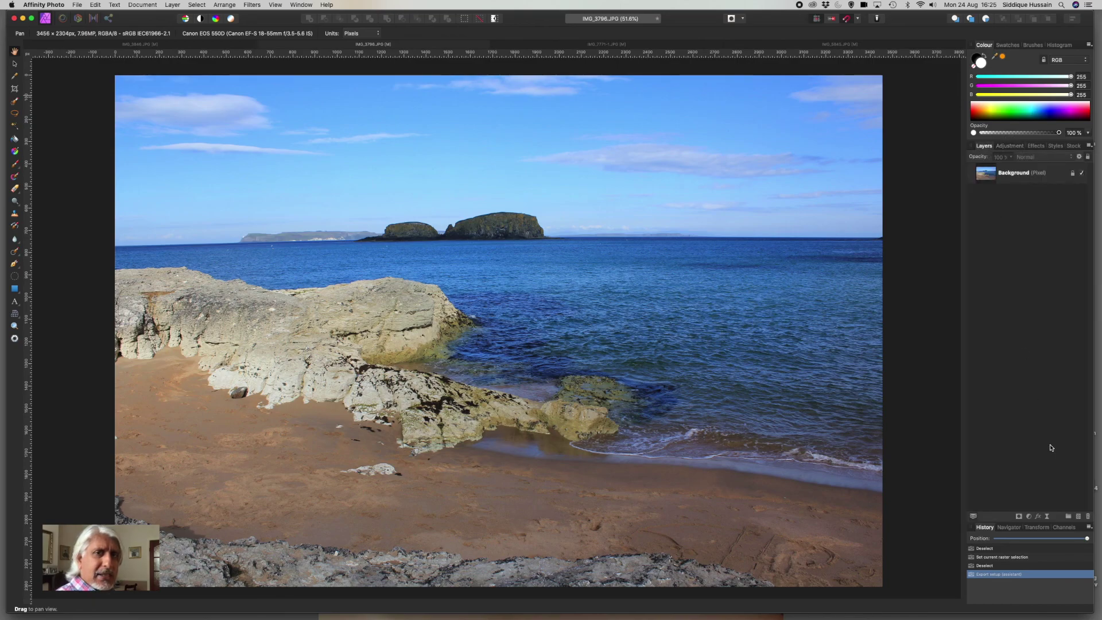
left_click(1029, 517)
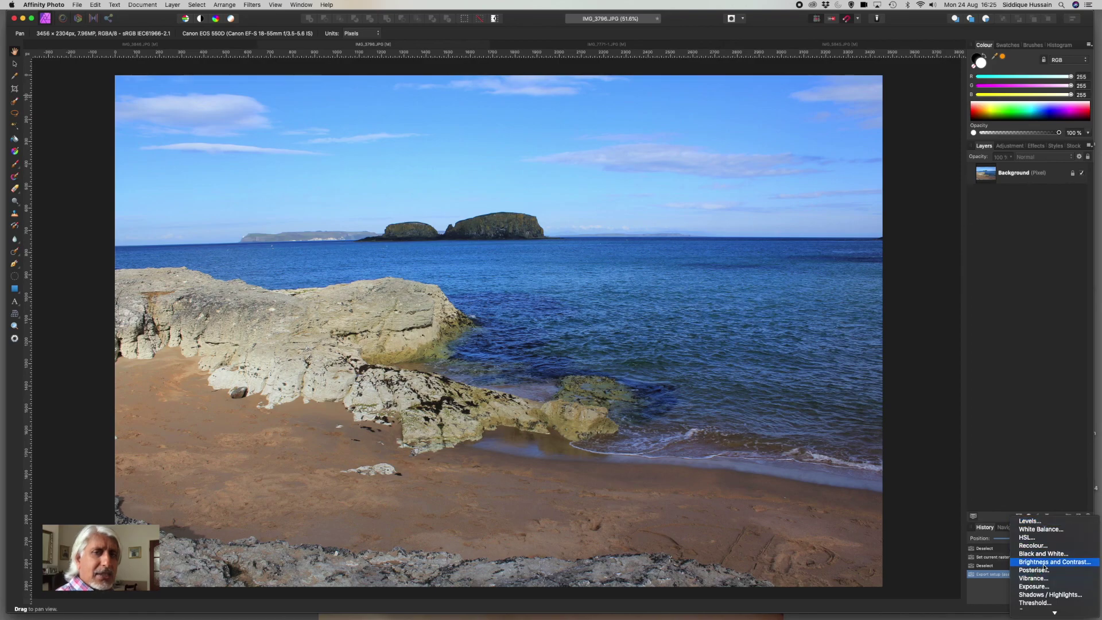
left_click(1036, 322)
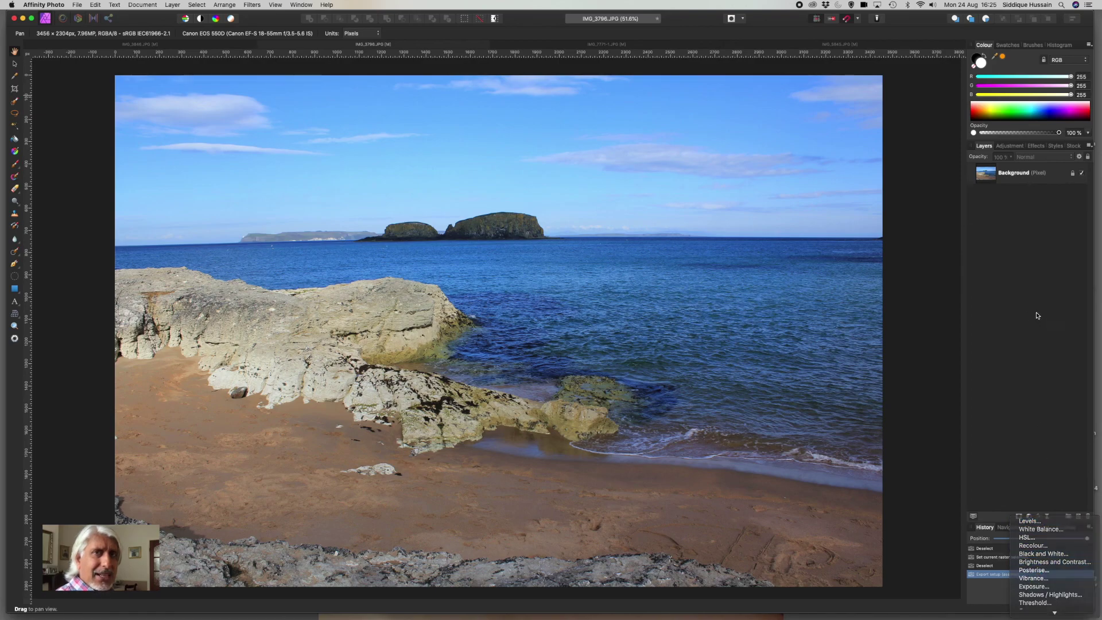
left_click(1009, 146)
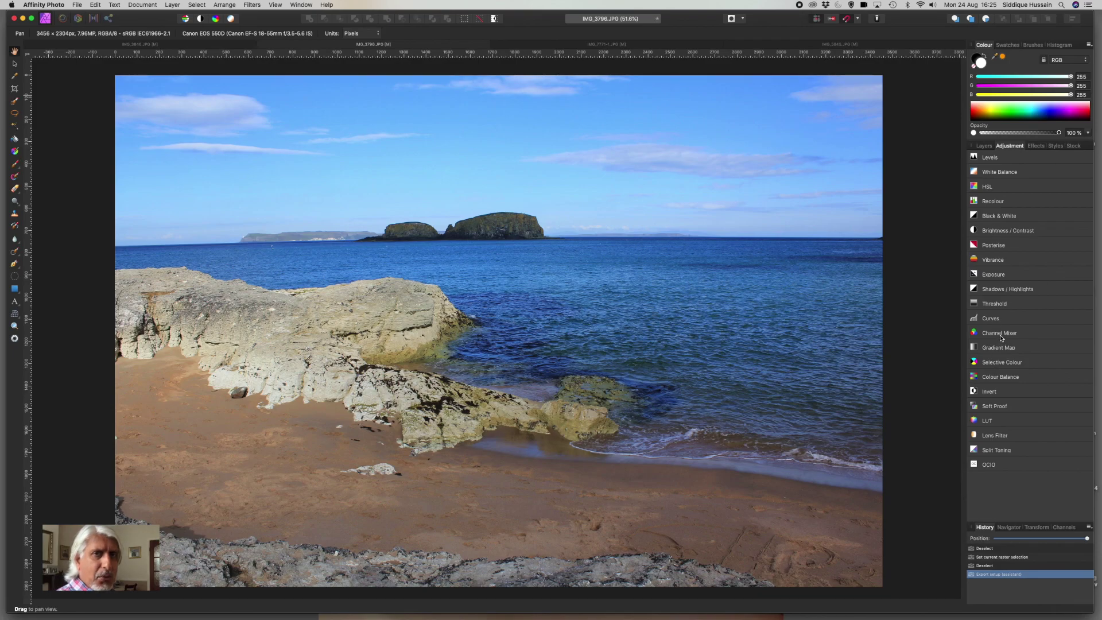
left_click(984, 147)
left_click(1008, 146)
left_click(985, 147)
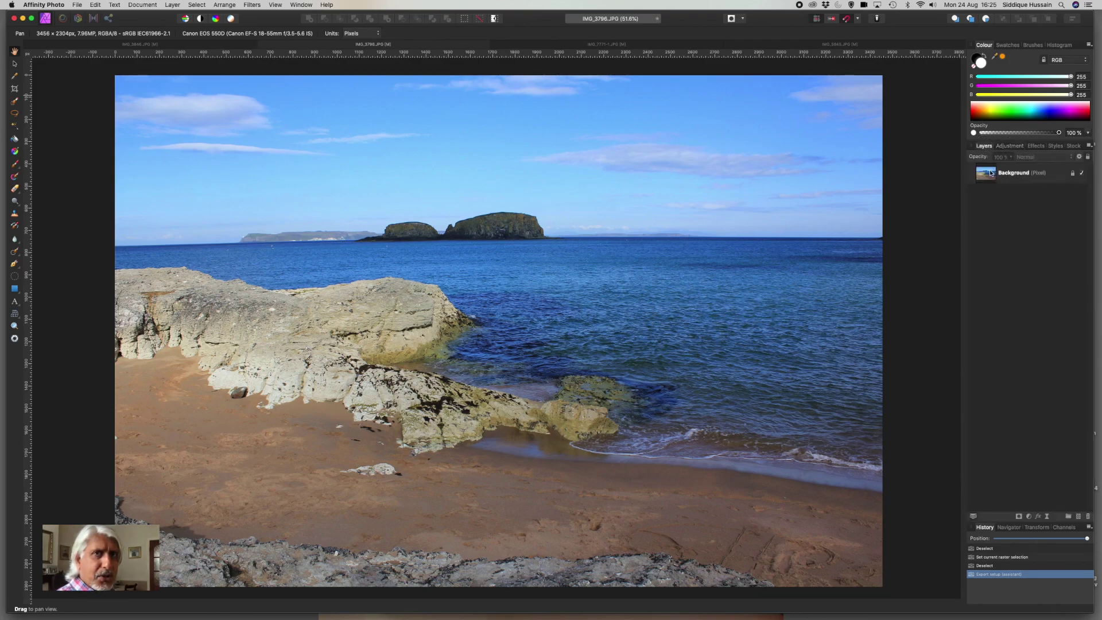
left_click(1028, 516)
left_click(1029, 411)
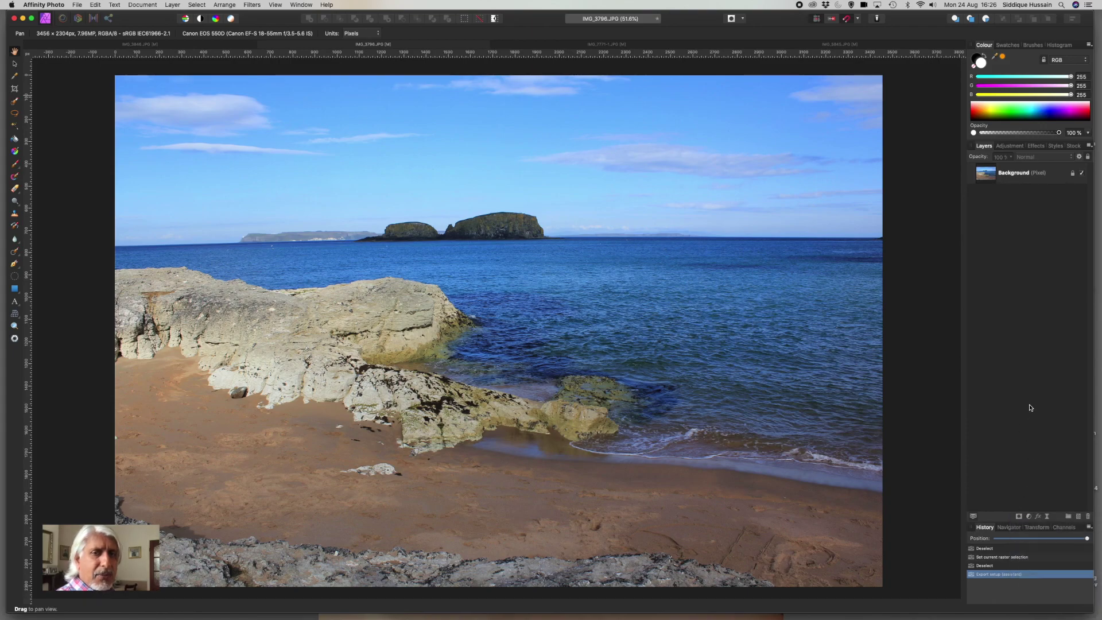
Look over the layer effects, the Default styles and the Unsplash stock source, and return to the layer list.
left_click(1036, 147)
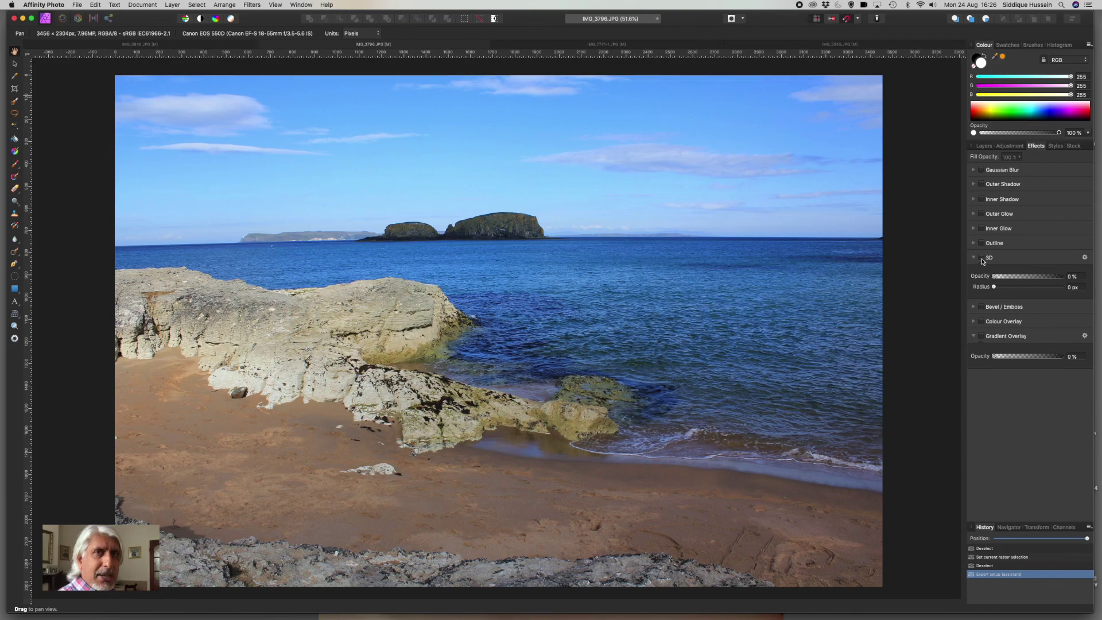
left_click(1054, 146)
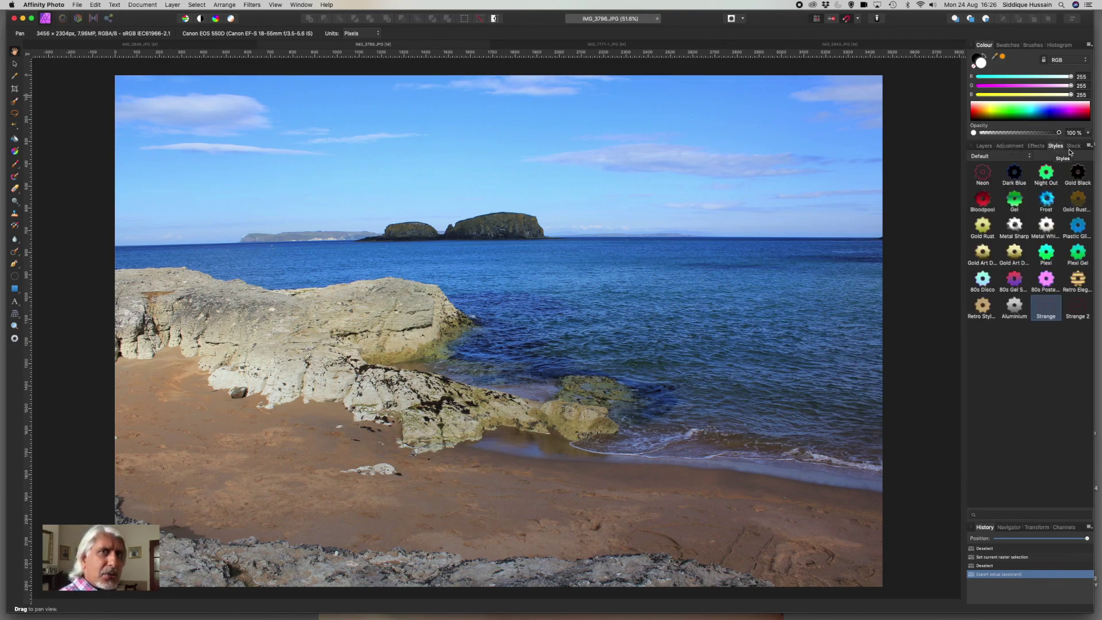
left_click(1072, 146)
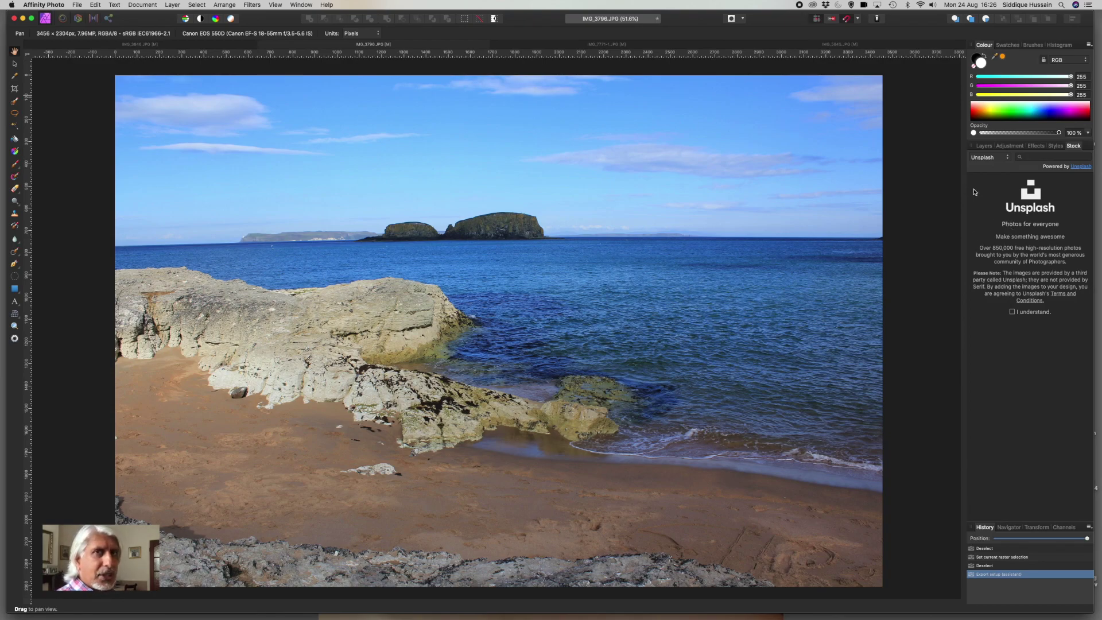
left_click(982, 147)
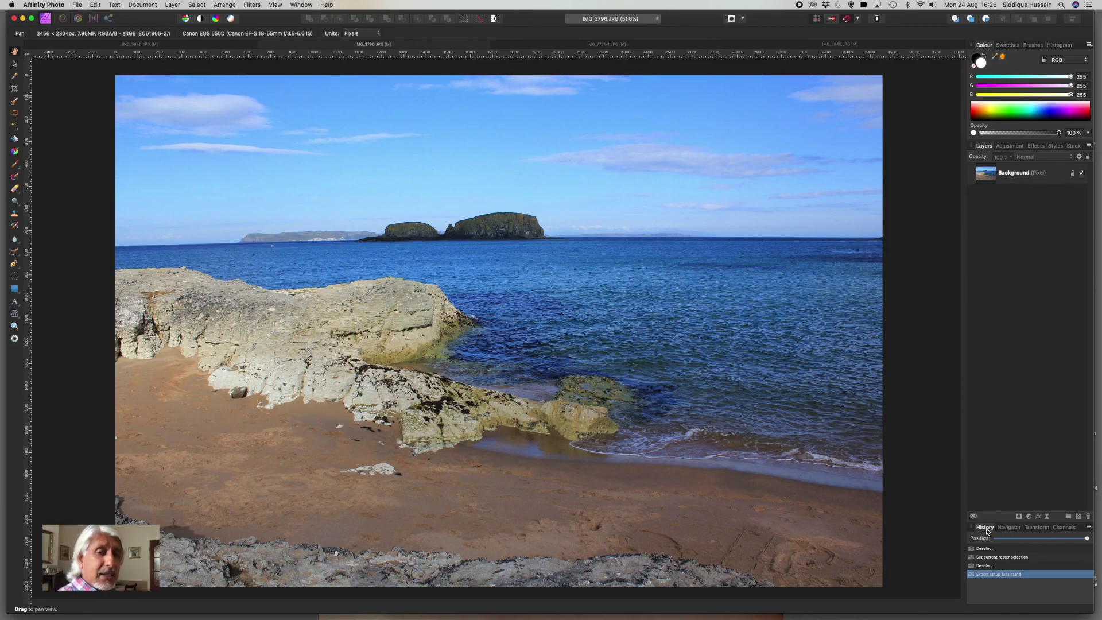
Step the document back through its history to the first visible Deselect state.
left_click(985, 566)
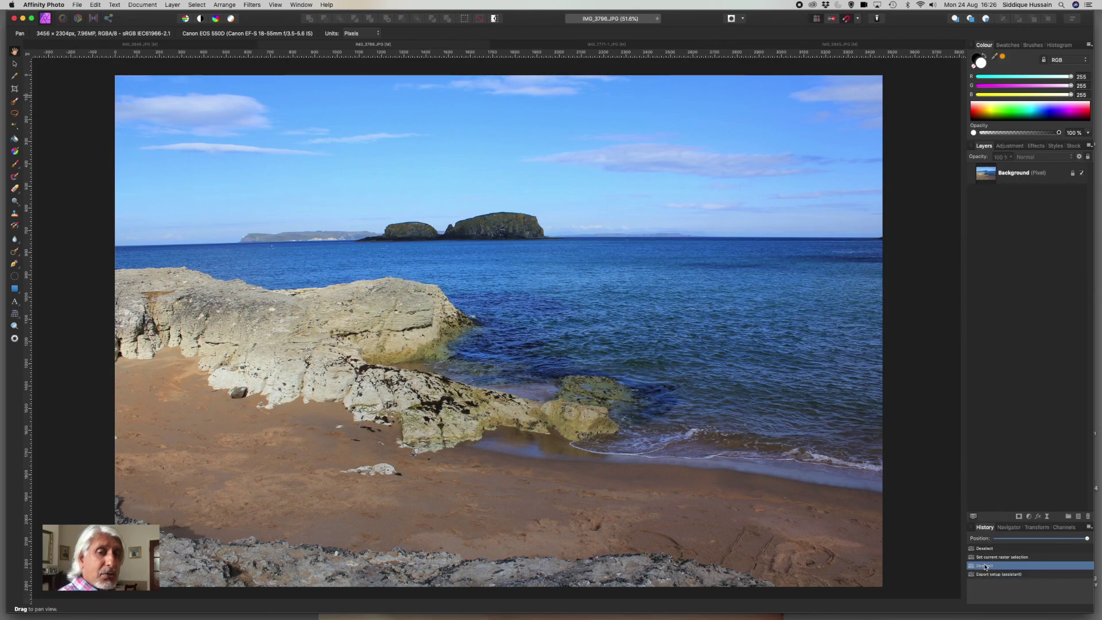
left_click(985, 558)
left_click(985, 549)
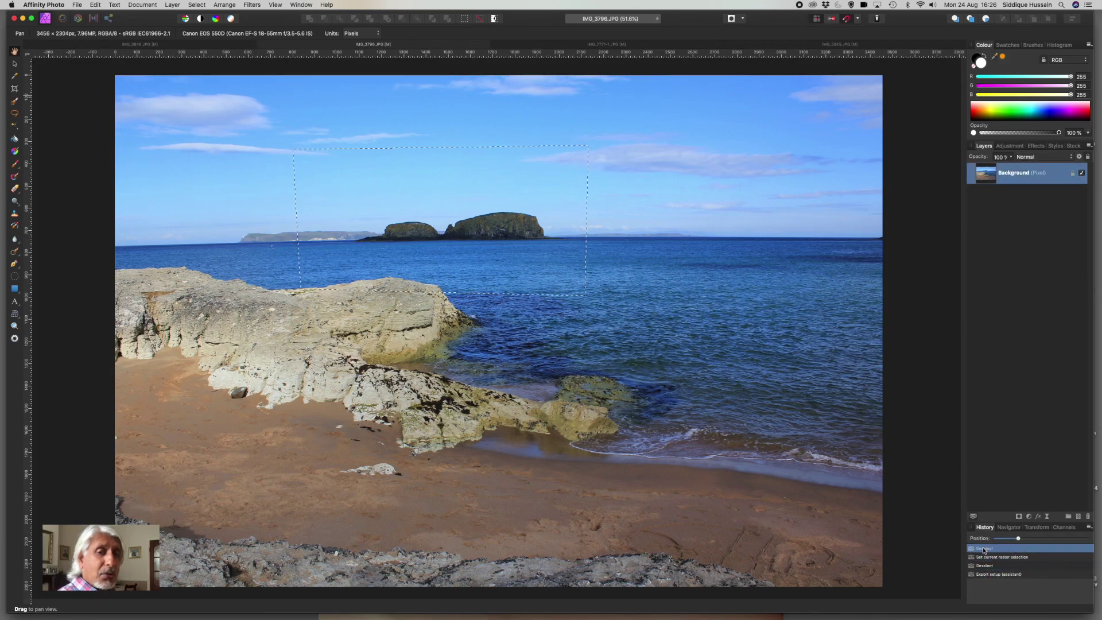
Shift the image view slightly using the Navigator preview, and bring up the Transform settings.
left_click(1005, 527)
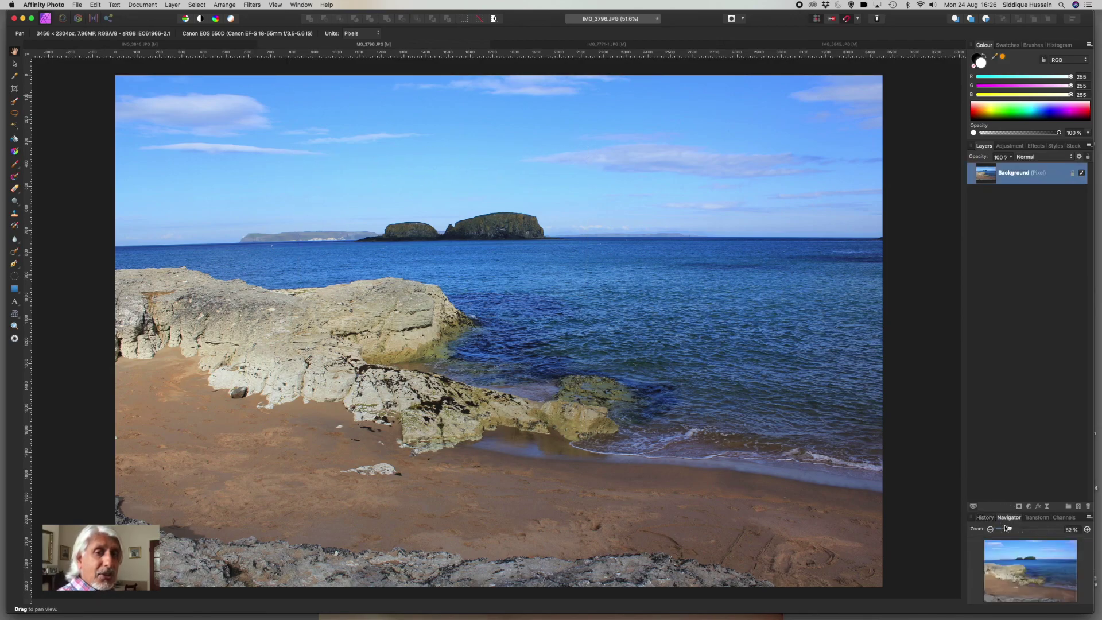
left_click_drag(1025, 566, 1029, 564)
left_click(1037, 518)
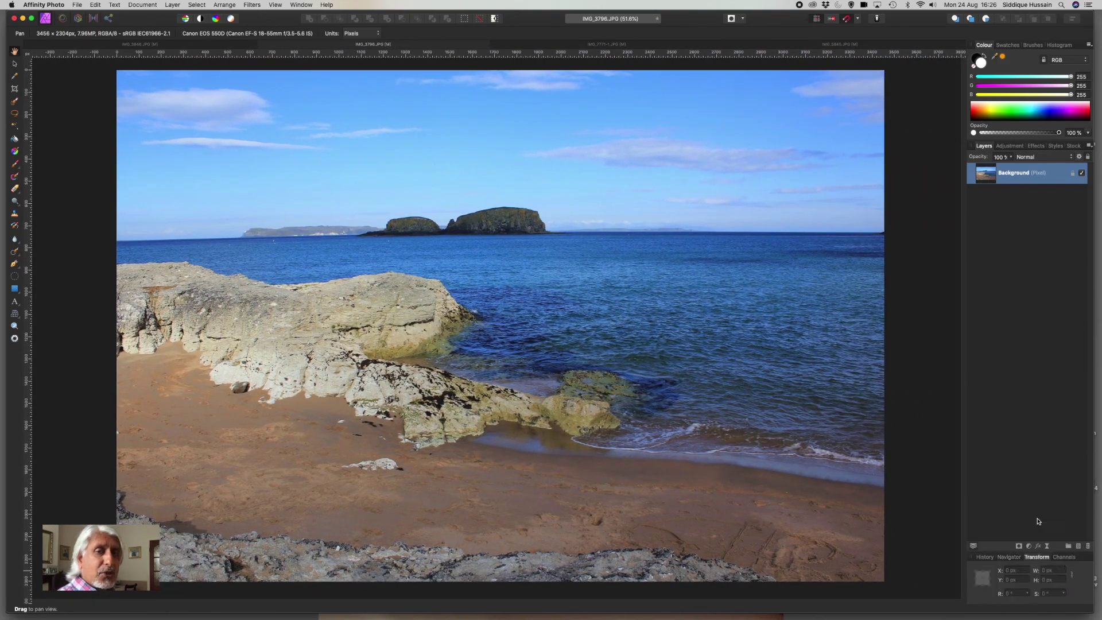
Look over the image's composite colour channels and return to the document history.
left_click(1062, 558)
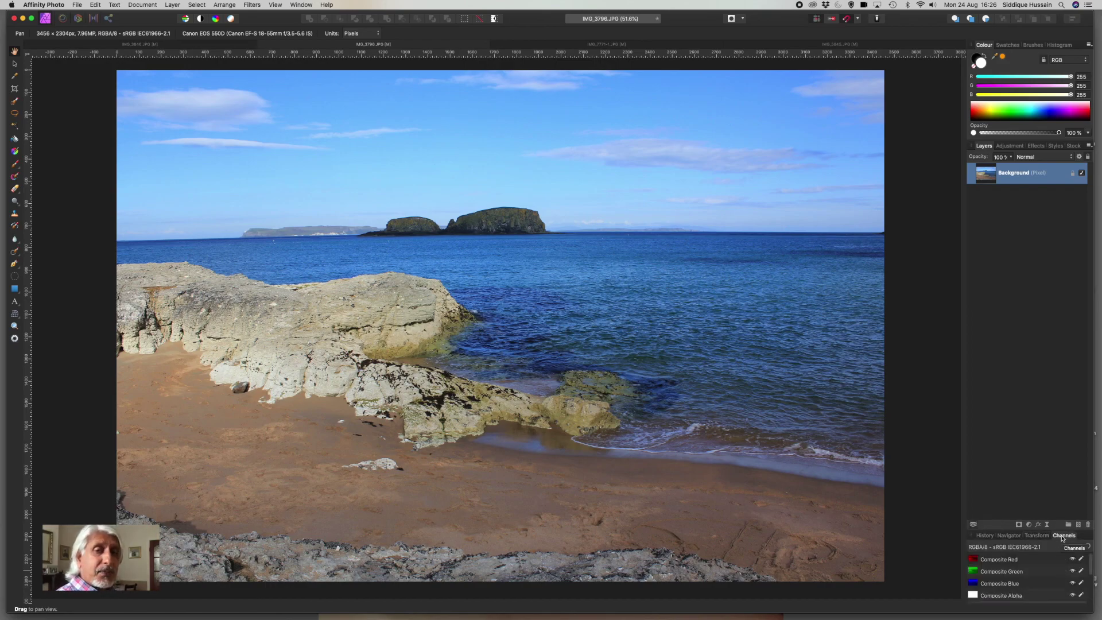
left_click(985, 536)
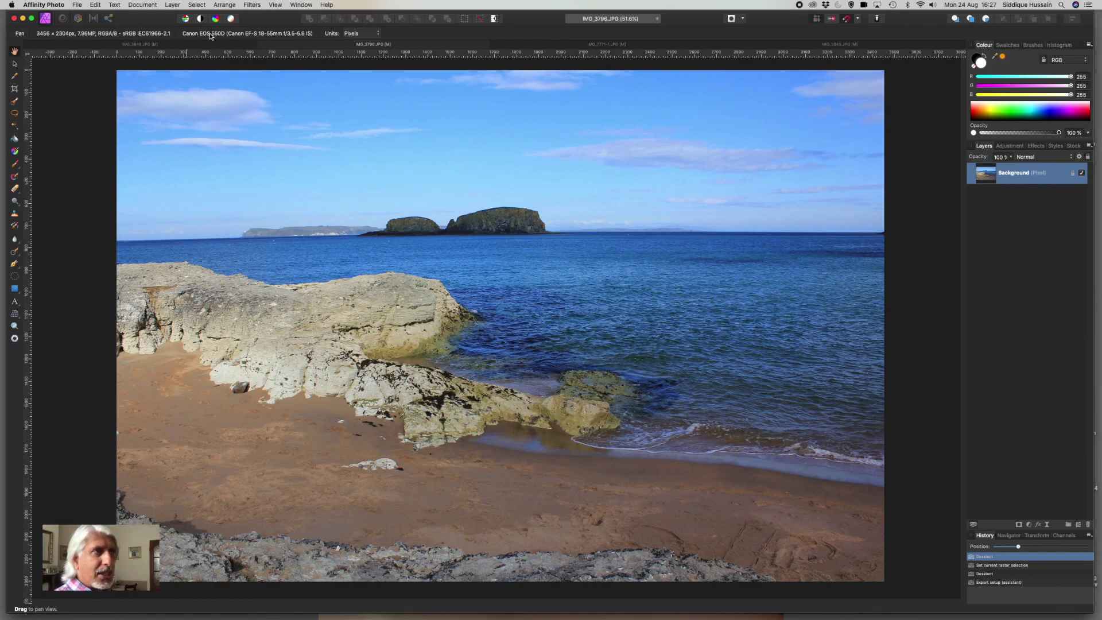
Compare the context options of the Crop tool and the Move tool, leaving the Move tool active.
left_click(14, 89)
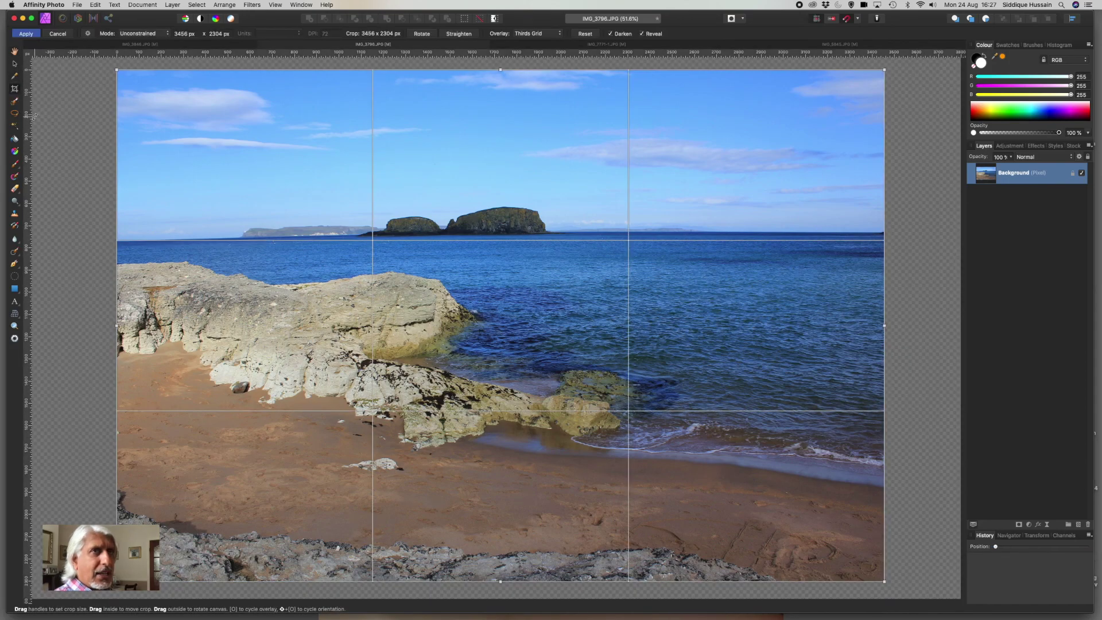
left_click(14, 63)
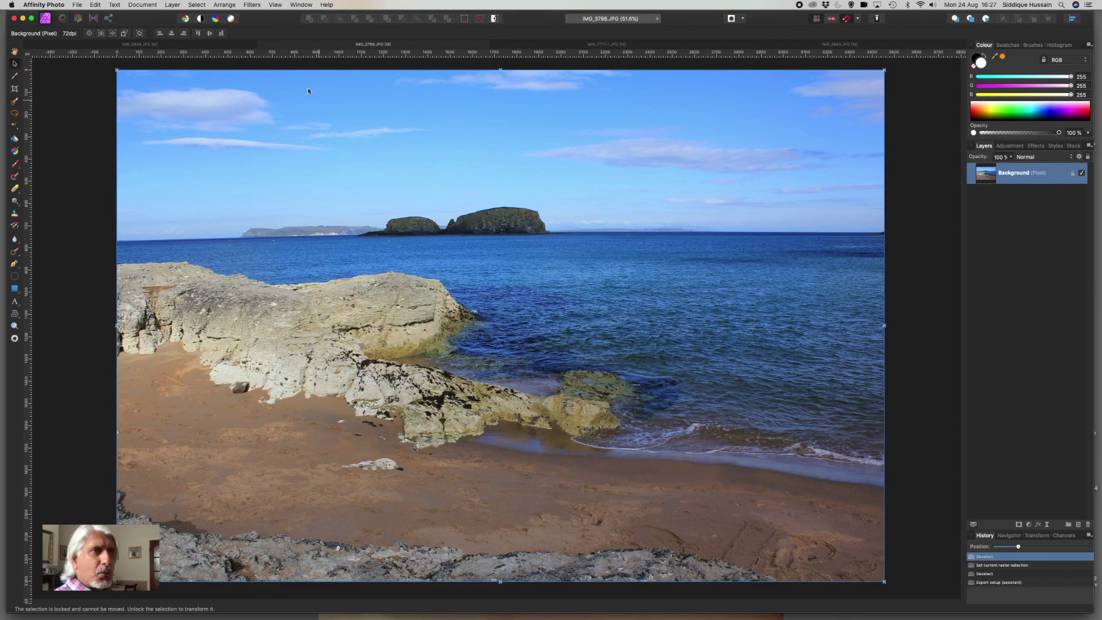
Look over the View commands for guides, snapping, toolbars and tools, and the available Help resources, without choosing any.
left_click(275, 6)
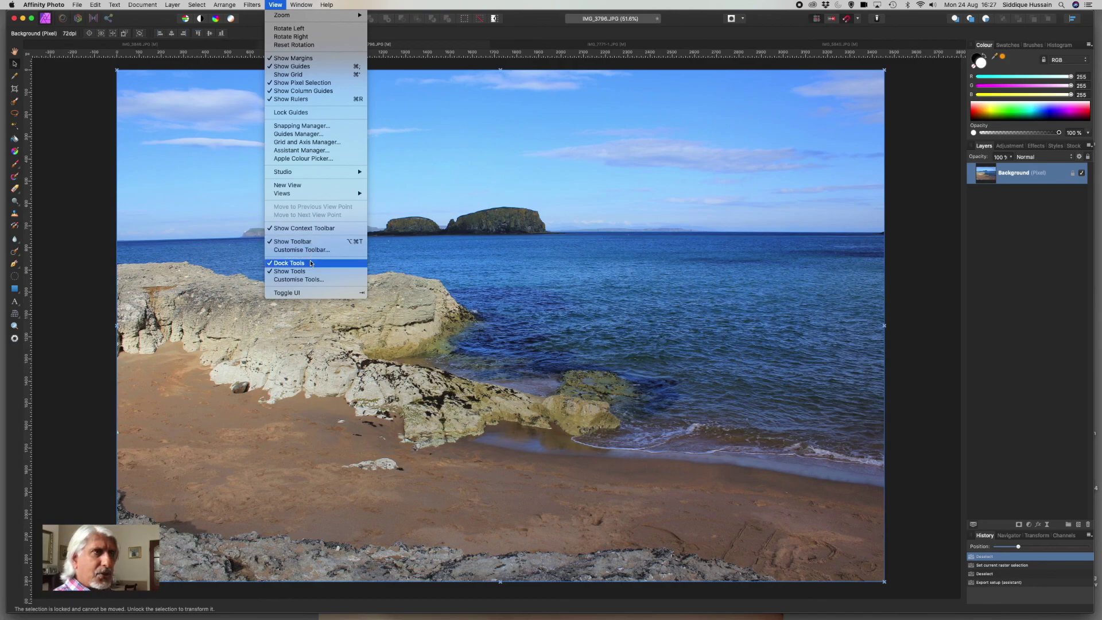
mouse_move(301, 7)
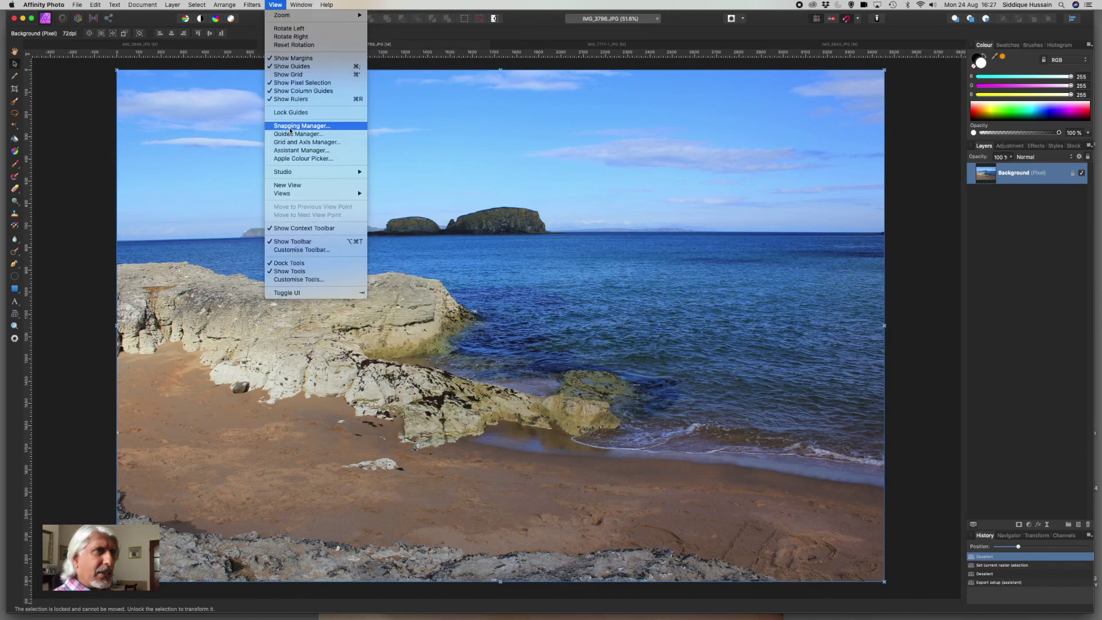
left_click(350, 2)
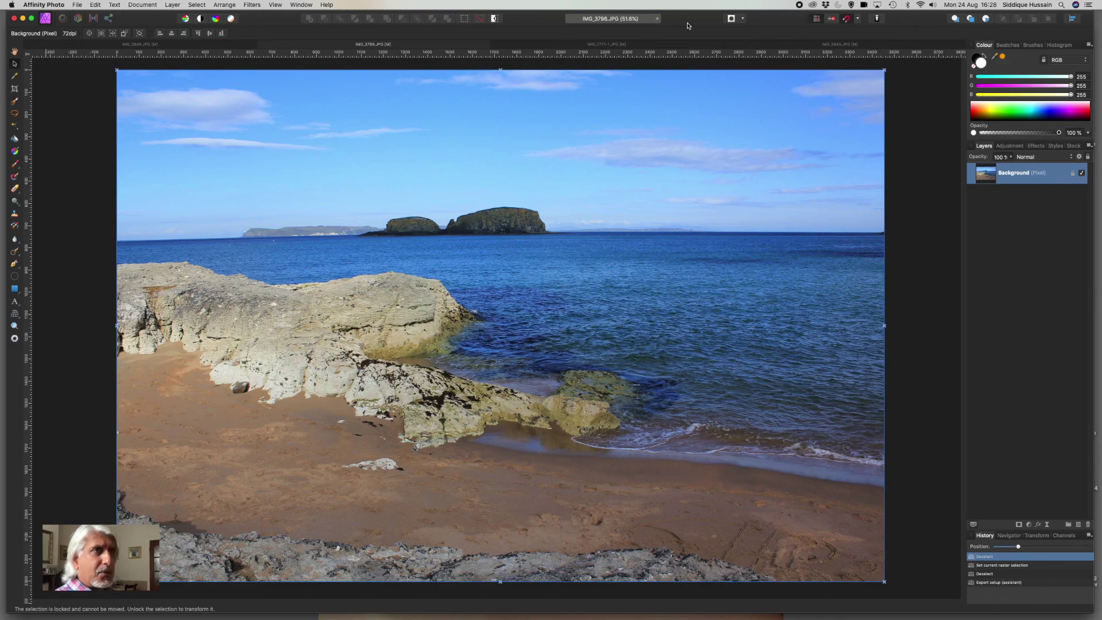
left_click(327, 6)
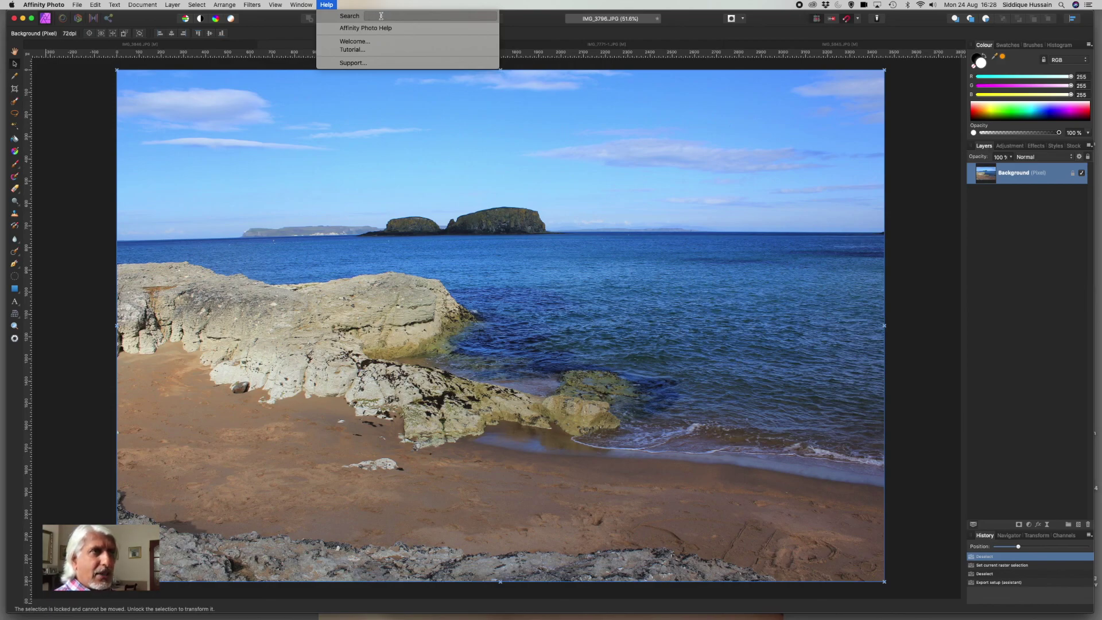
key("Escape")
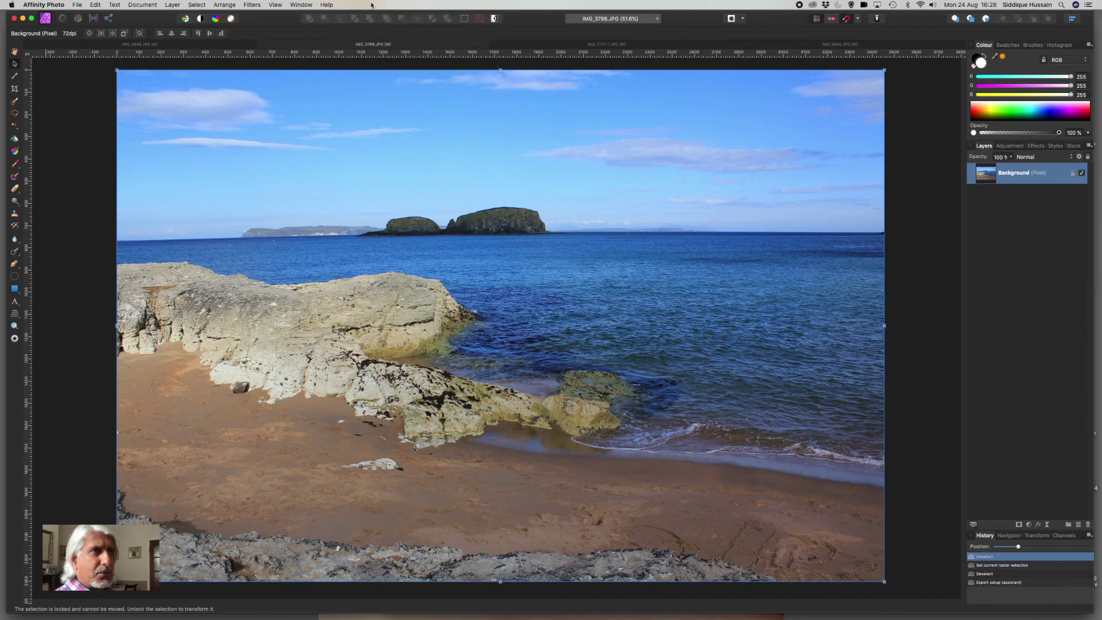
left_click(327, 5)
left_click(334, 6)
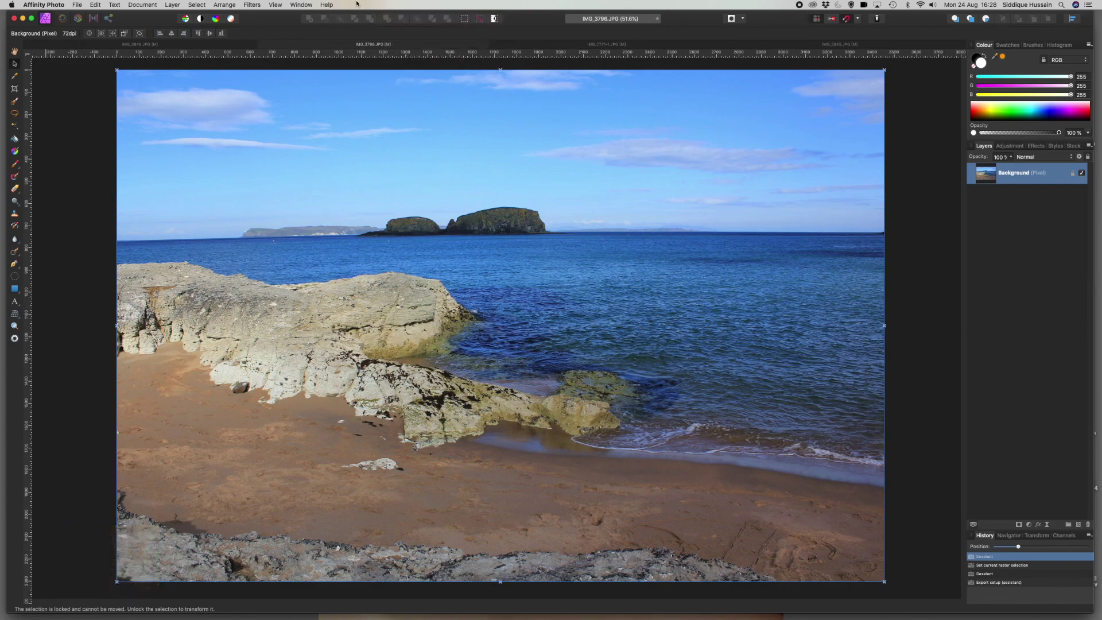